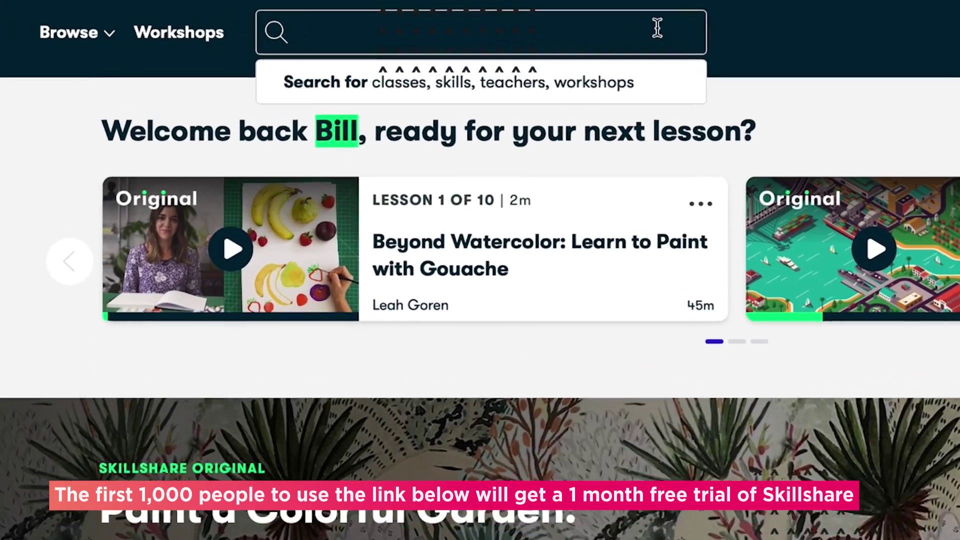
Search Skillshare for "Logo Design"
type("Logo Design")
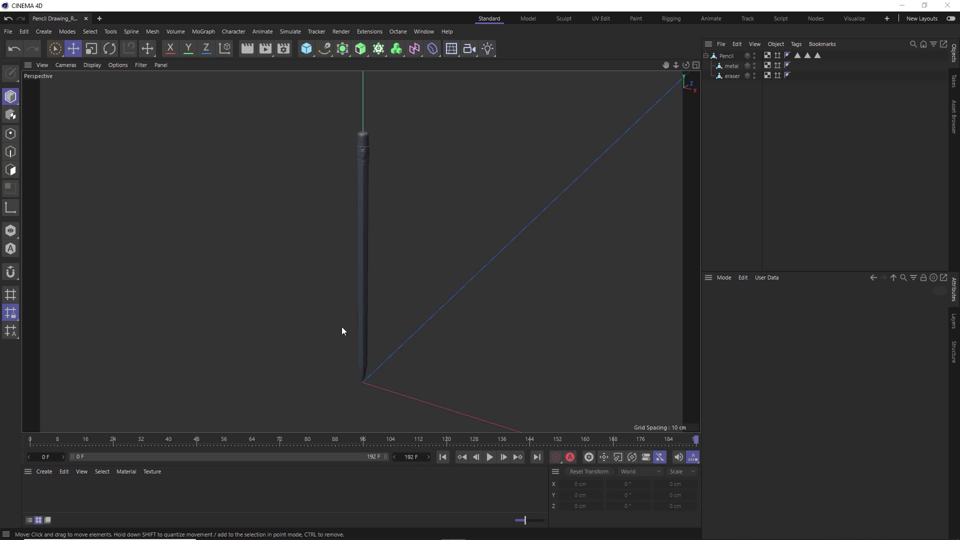
Select the Pencil object and try moving and rotating it about its current axis, undoing each change
left_click(728, 57)
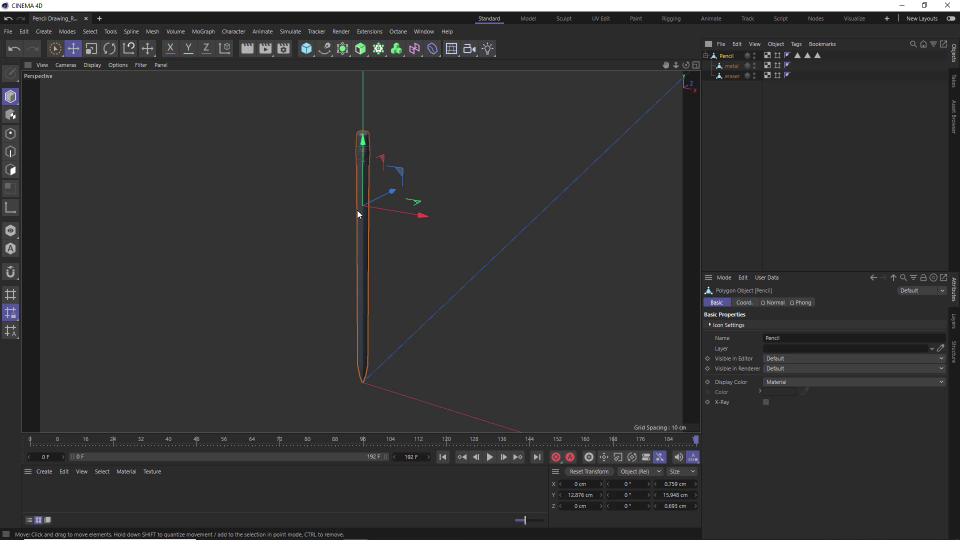
mouse_move(358, 213)
left_mouse_down()
mouse_move(515, 235)
mouse_move(384, 226)
mouse_move(450, 214)
mouse_move(387, 238)
mouse_move(401, 260)
mouse_move(326, 247)
mouse_move(339, 182)
mouse_move(343, 223)
left_mouse_up()
key("r")
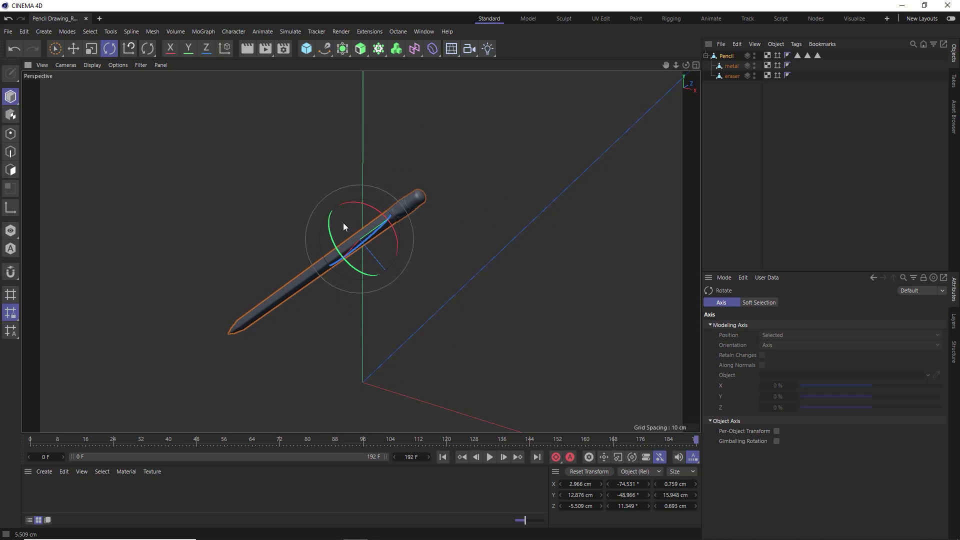
key("ctrl+z")
key("ctrl+z")
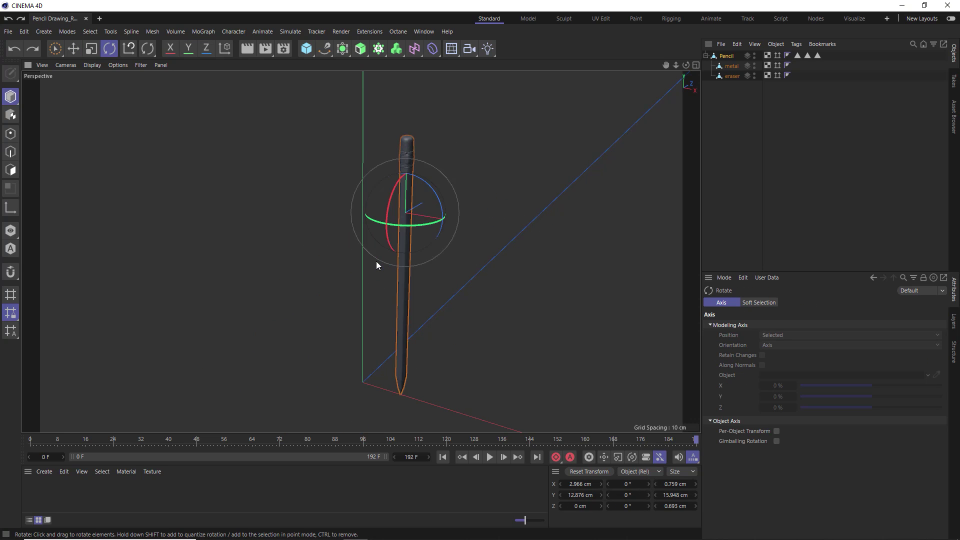
key("ctrl+z")
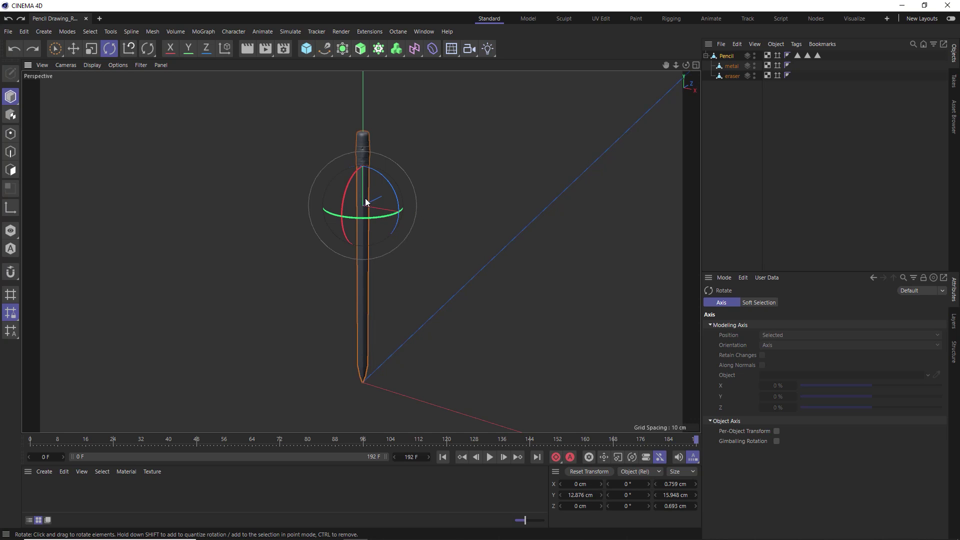
Move the Pencil's axis to its tip with Axis Center, using Y -100% and including children and all objects
scroll(364, 365, "up", 5)
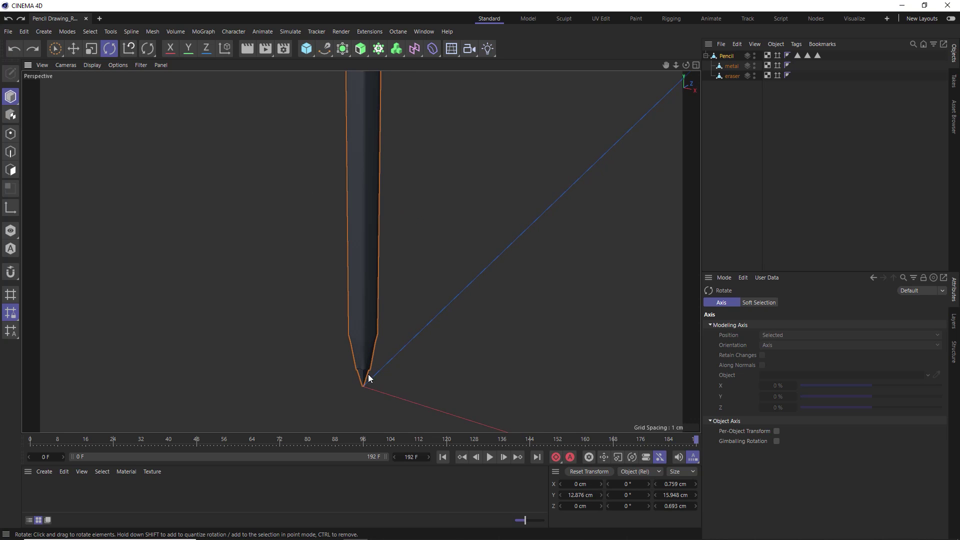
scroll(354, 243, "down", 5)
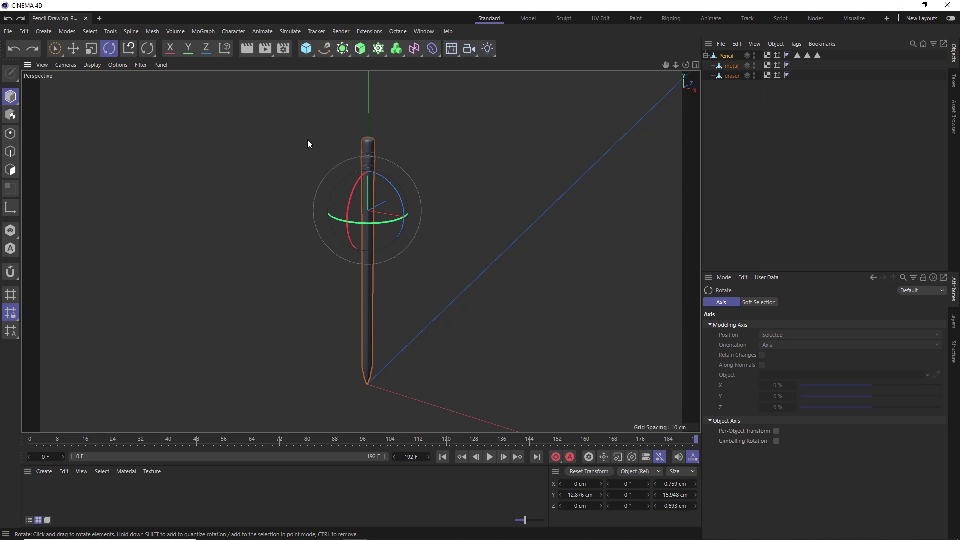
left_click(110, 34)
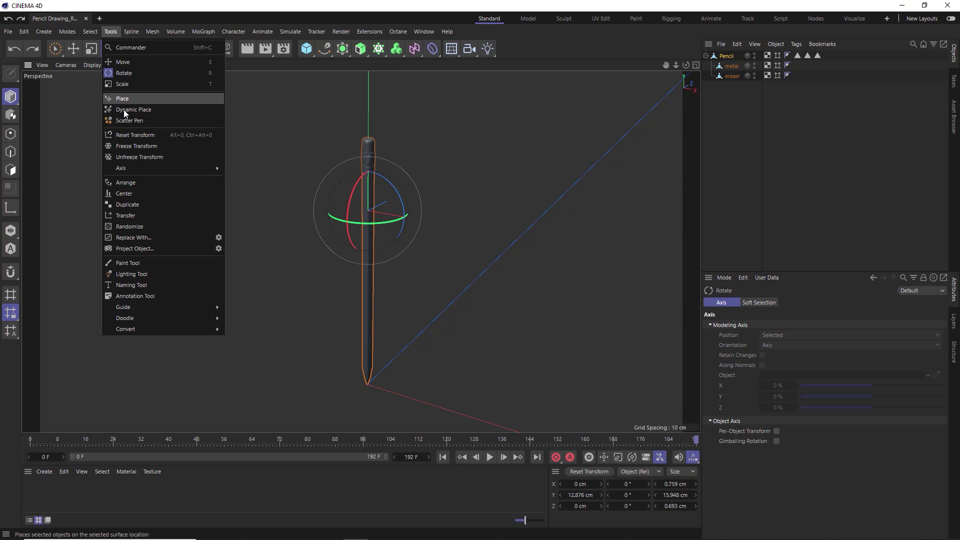
mouse_move(123, 169)
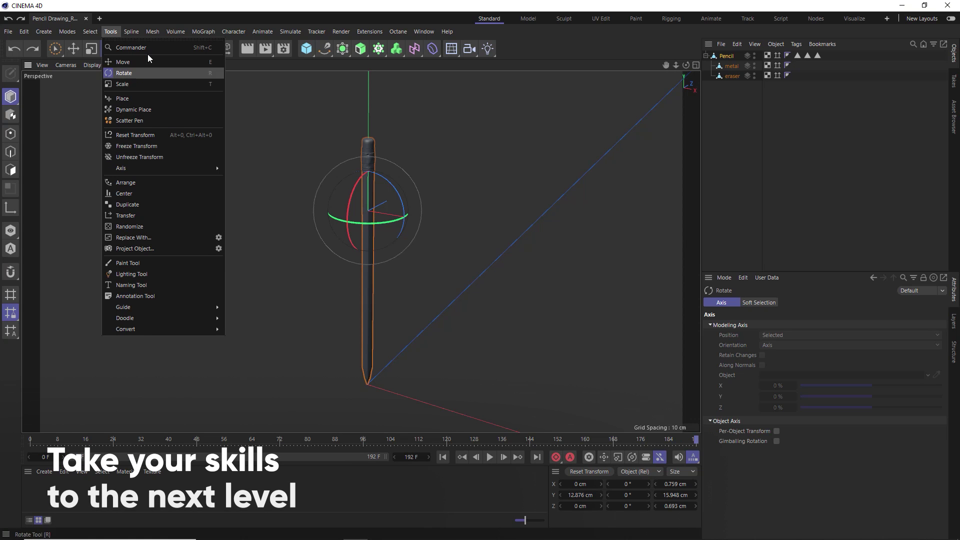
mouse_move(151, 33)
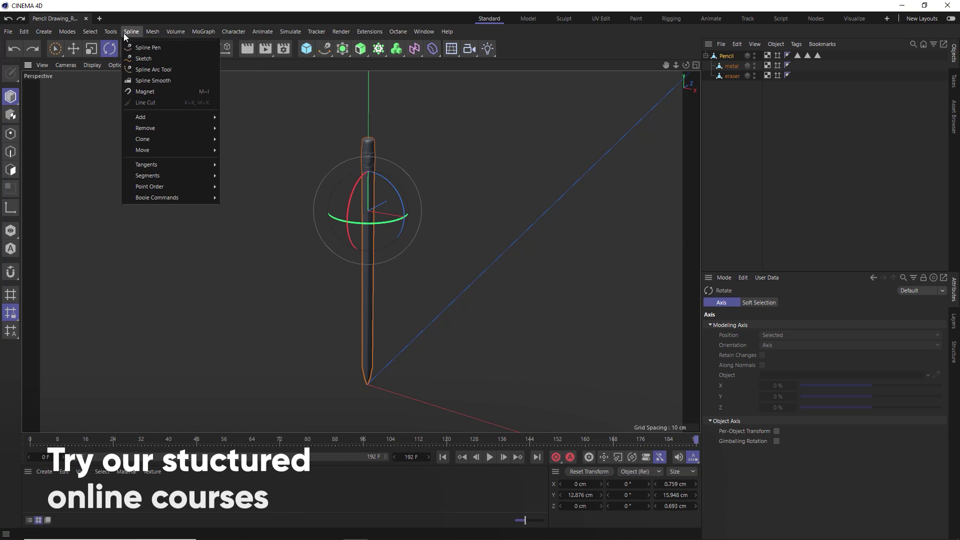
mouse_move(111, 33)
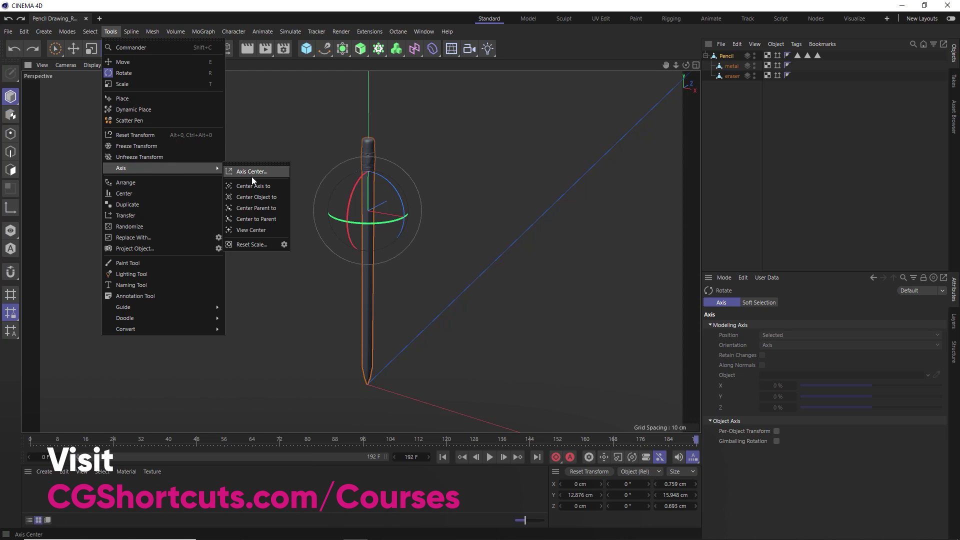
left_click(252, 173)
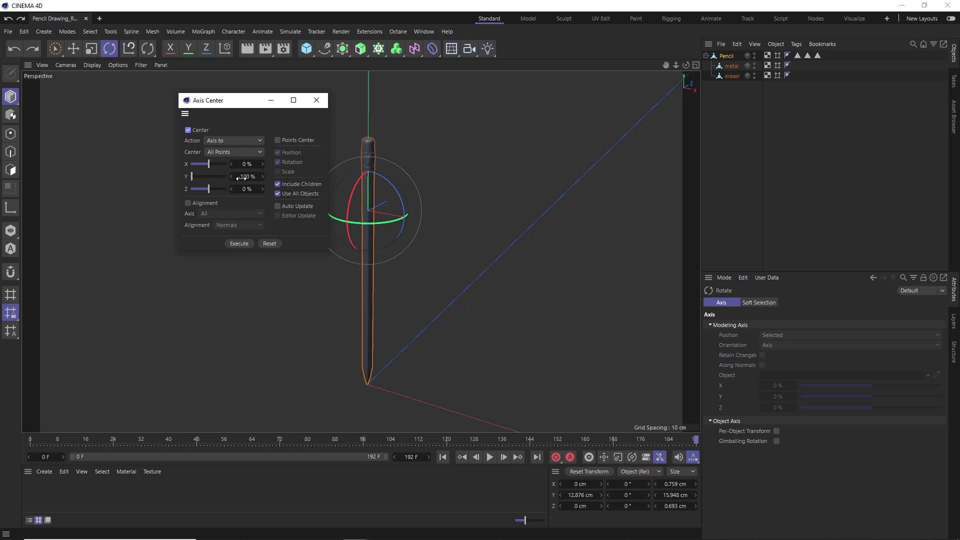
left_click(240, 243)
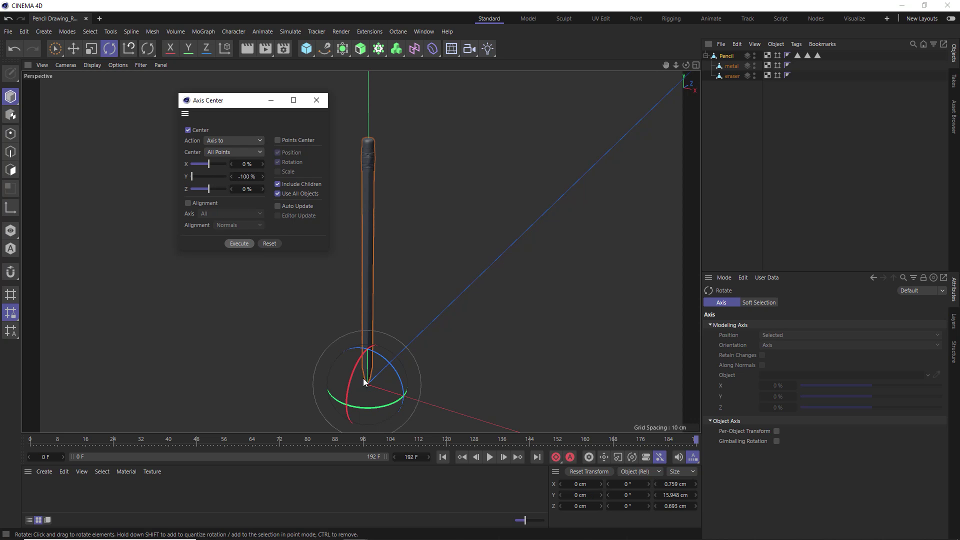
Try rotating the pencil about its tip and undo the rotation
mouse_move(370, 386)
left_mouse_down()
mouse_move(376, 367)
mouse_move(370, 382)
mouse_move(352, 355)
mouse_move(387, 368)
mouse_move(349, 386)
mouse_move(334, 372)
left_mouse_up()
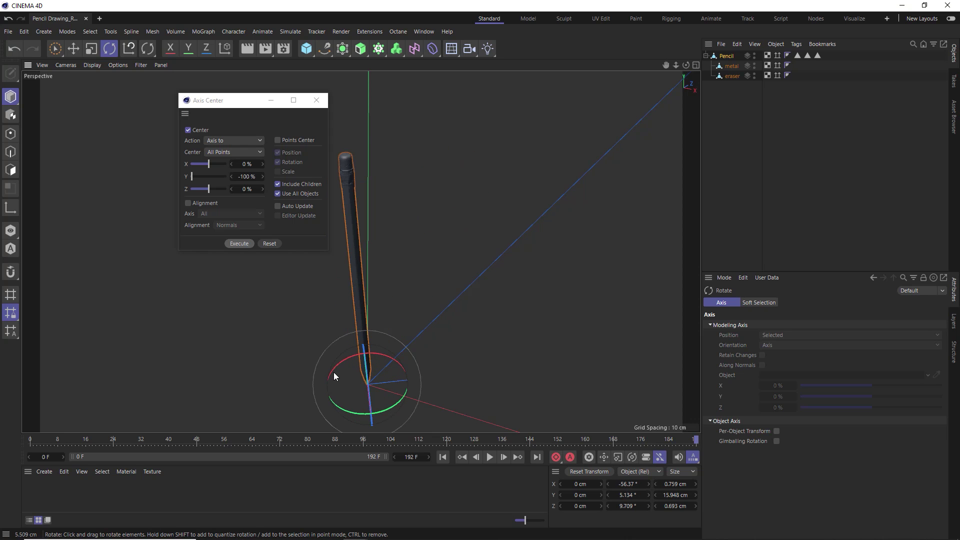
key("ctrl+z")
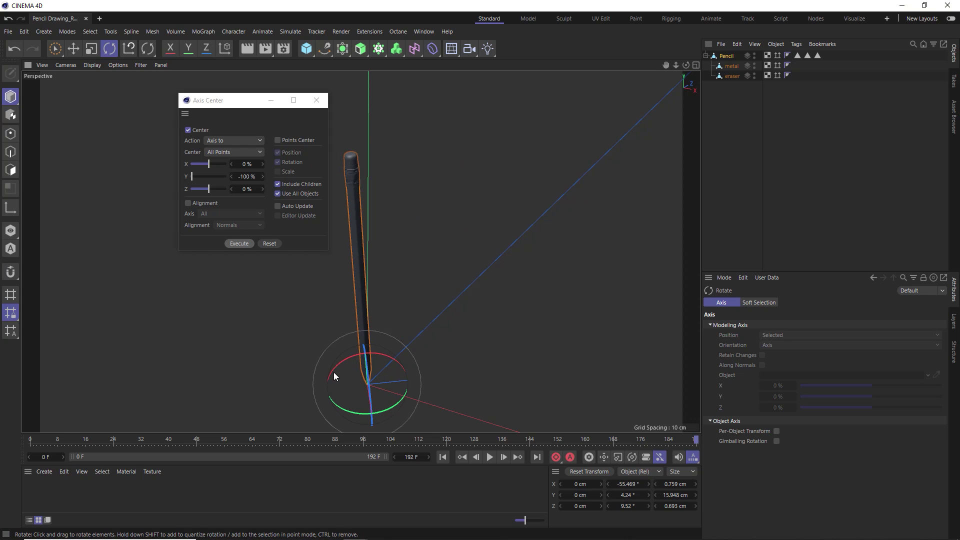
key("ctrl+z")
Close the Axis Center window and add a Vibrate animation tag to the Pencil object
left_click(317, 102)
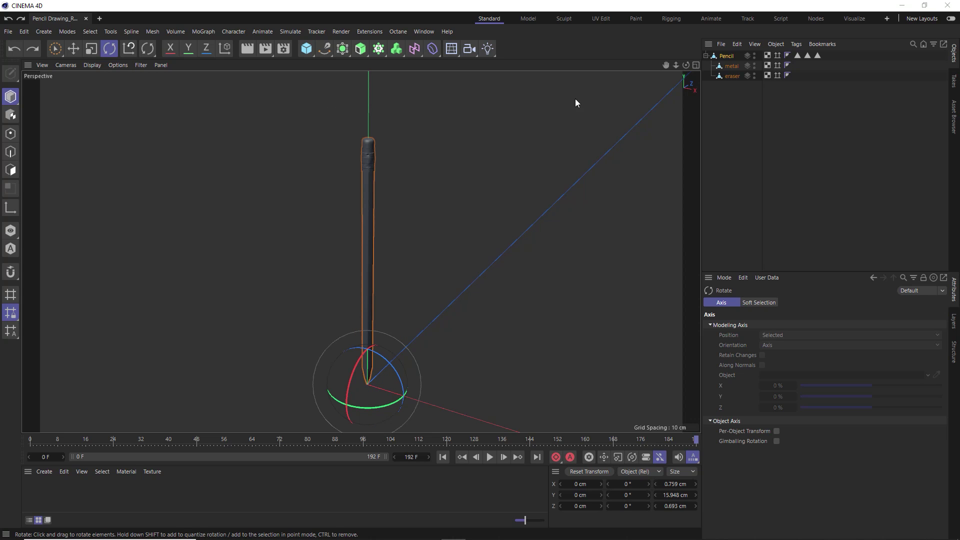
right_click(734, 56)
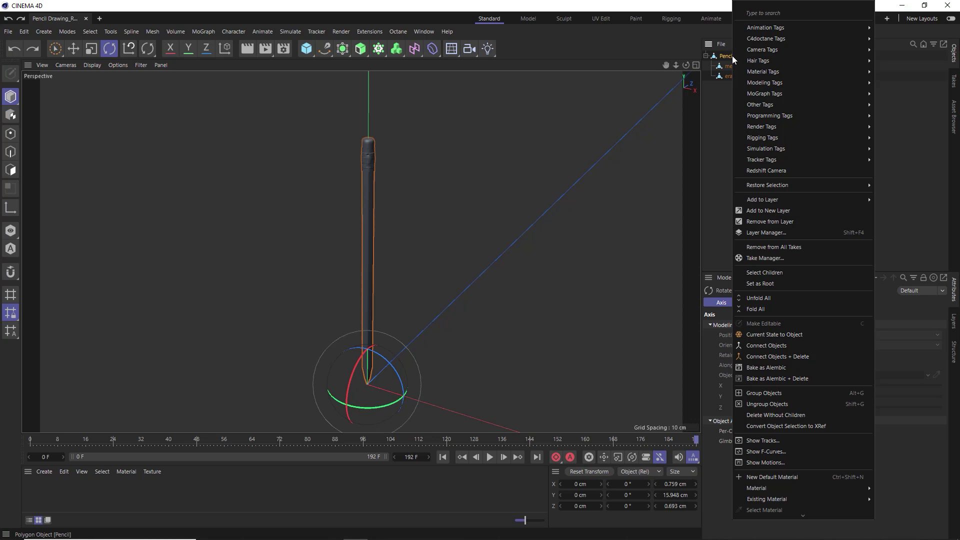
mouse_move(755, 39)
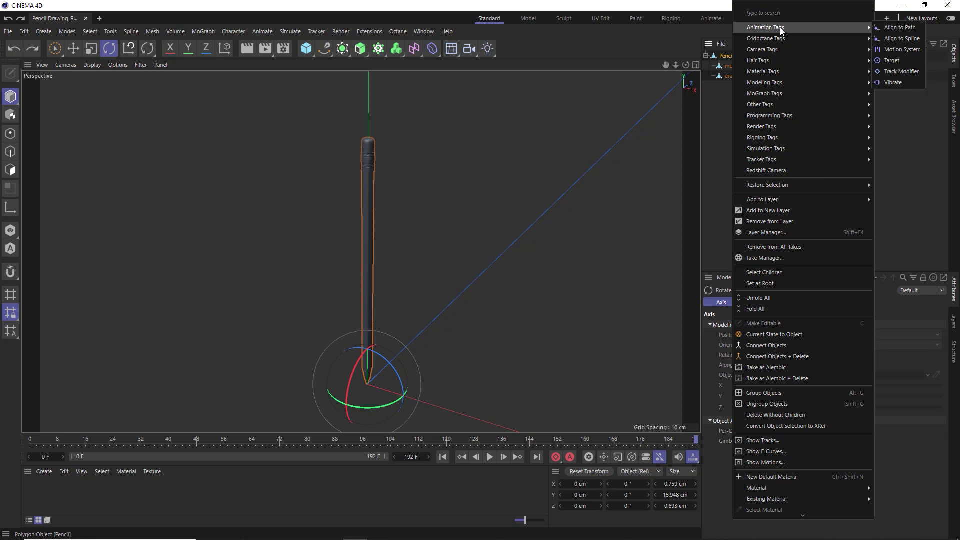
left_click(889, 83)
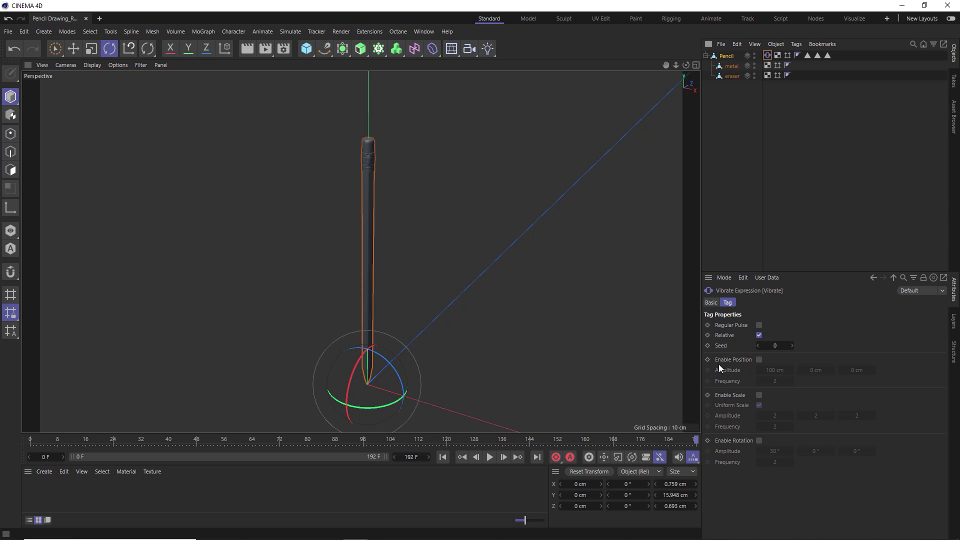
Enable position vibration on the Pencil's Vibrate tag with X and Z amplitudes of 10 cm and a frequency of 1
left_click(759, 359)
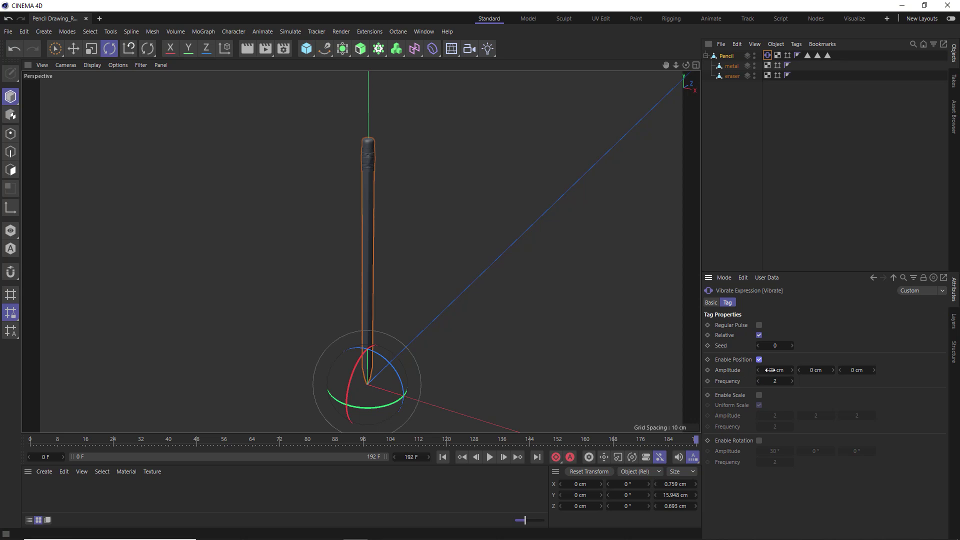
left_click(770, 370)
left_click(856, 370)
type("10")
key("Return")
left_click(775, 381)
type("1")
left_click(722, 211)
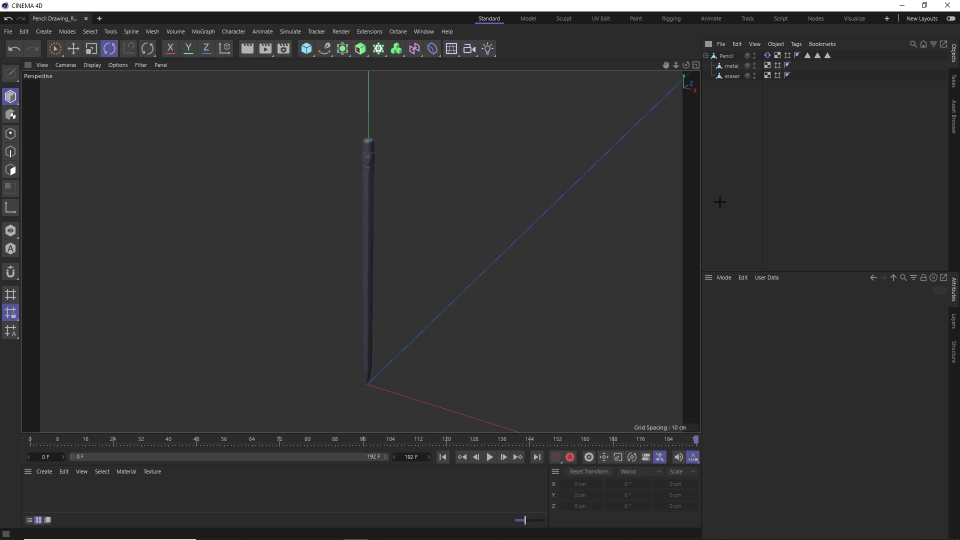
Play the animation to check the pencil's position vibration, stop it and return to the first frame
left_click(491, 456)
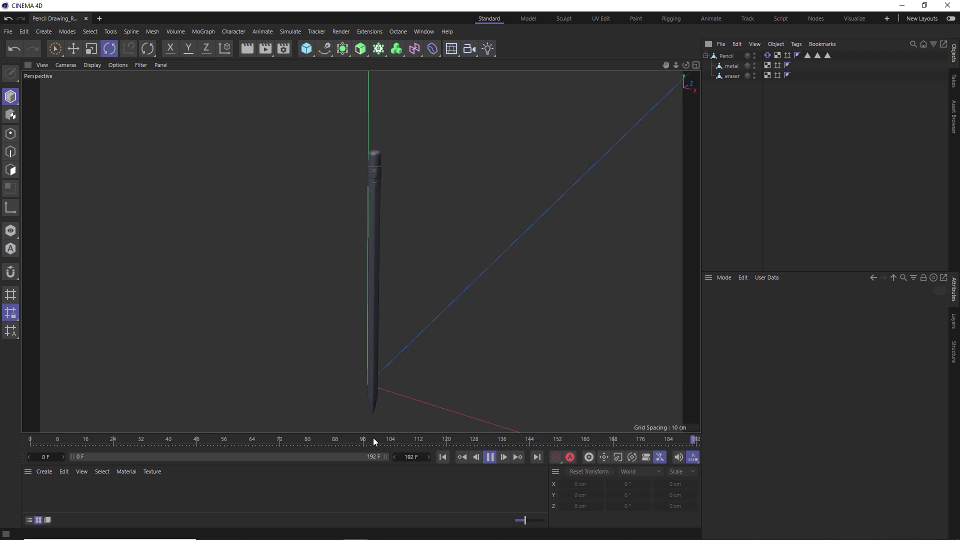
left_click(490, 457)
left_click(442, 457)
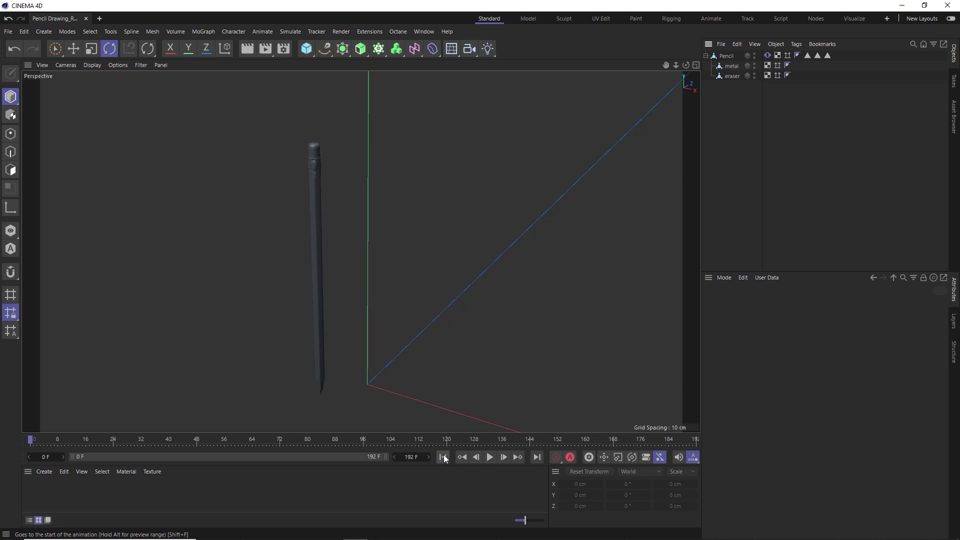
Enable rotation in the Pencil's Vibrate tag, with second and third amplitudes of 25° and 50° and a frequency of 1
left_click(767, 56)
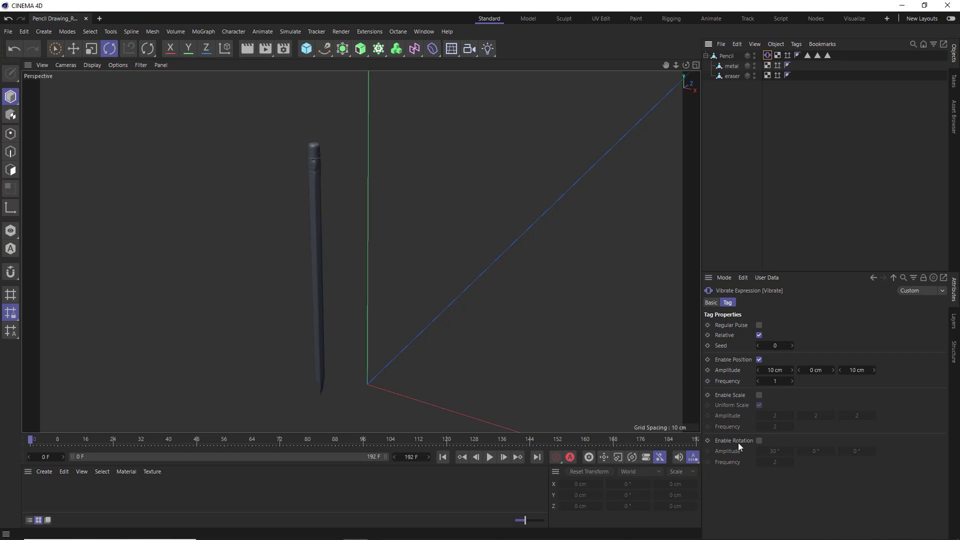
left_click(759, 440)
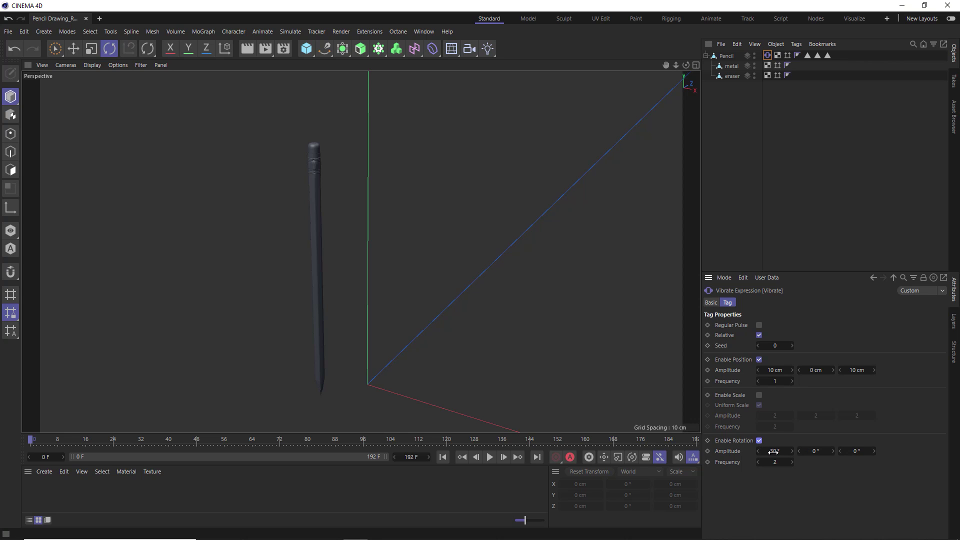
left_click(815, 451)
type("25")
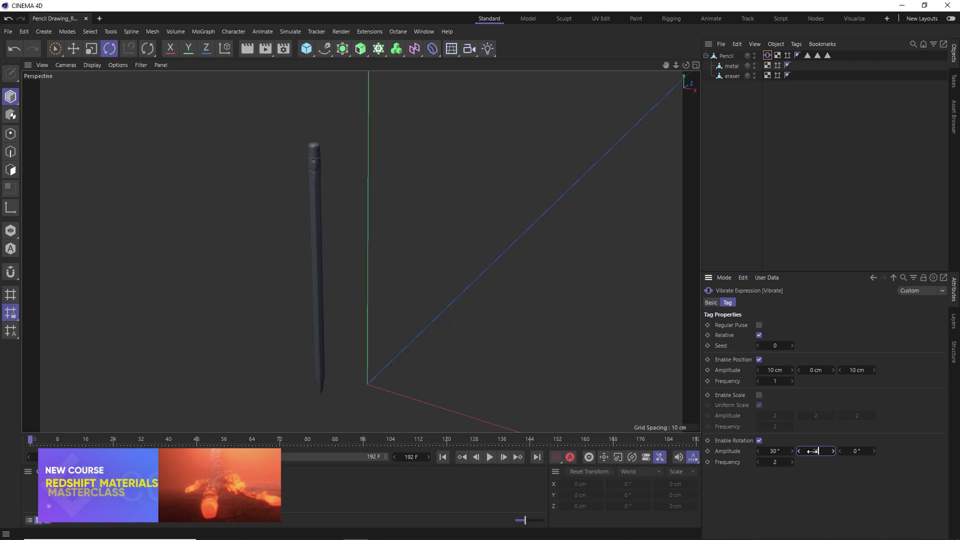
left_click(856, 451)
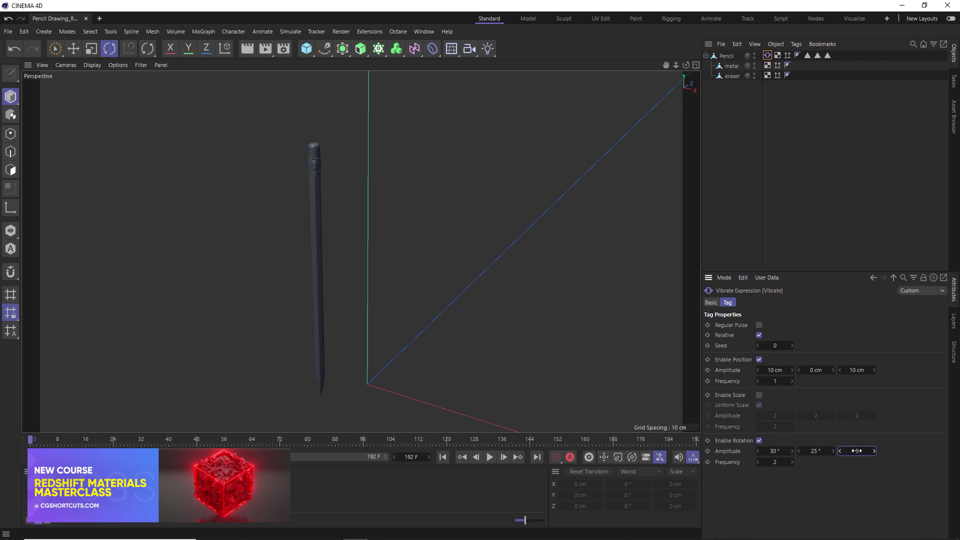
type("50")
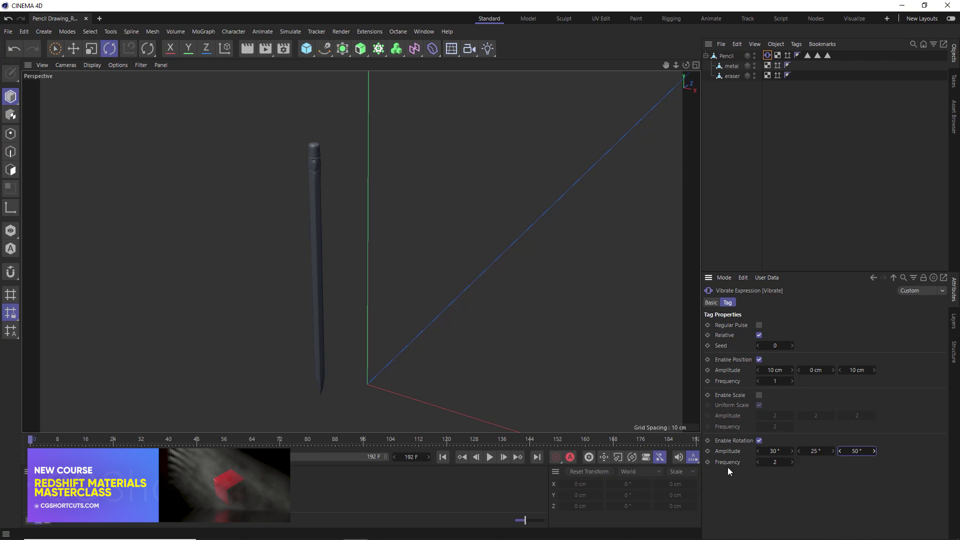
left_click(771, 462)
type("1")
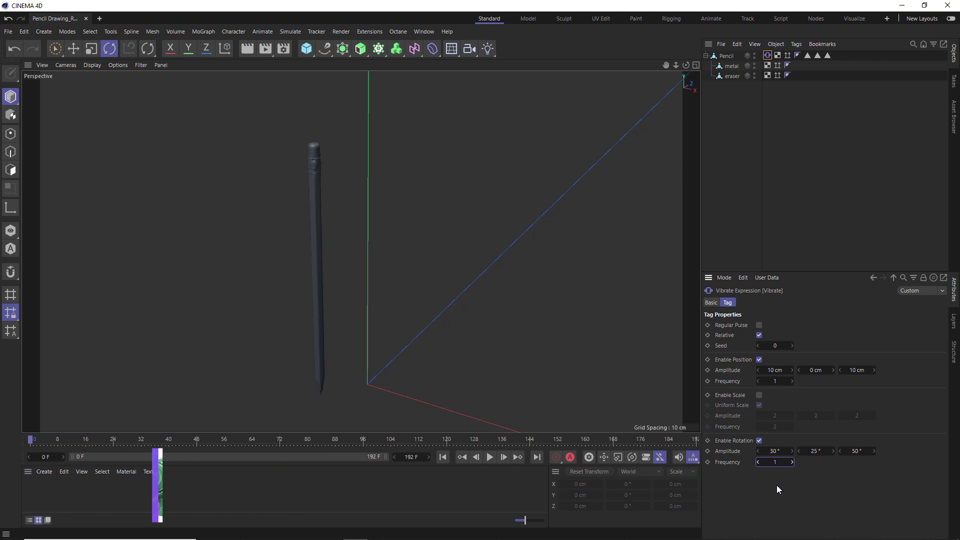
Preview the combined position and rotation vibration, stop playback and go back to the start frame
left_click(490, 456)
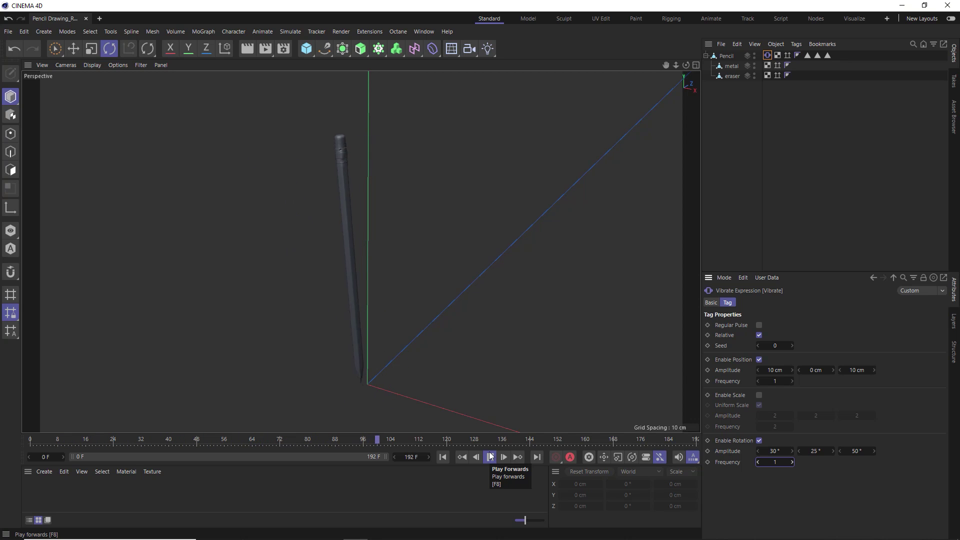
left_click(490, 457)
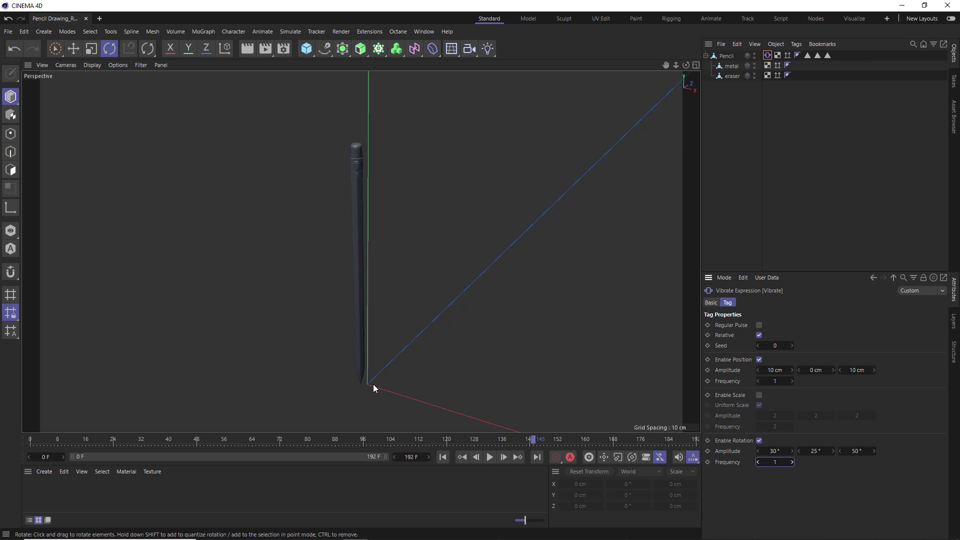
left_click(442, 456)
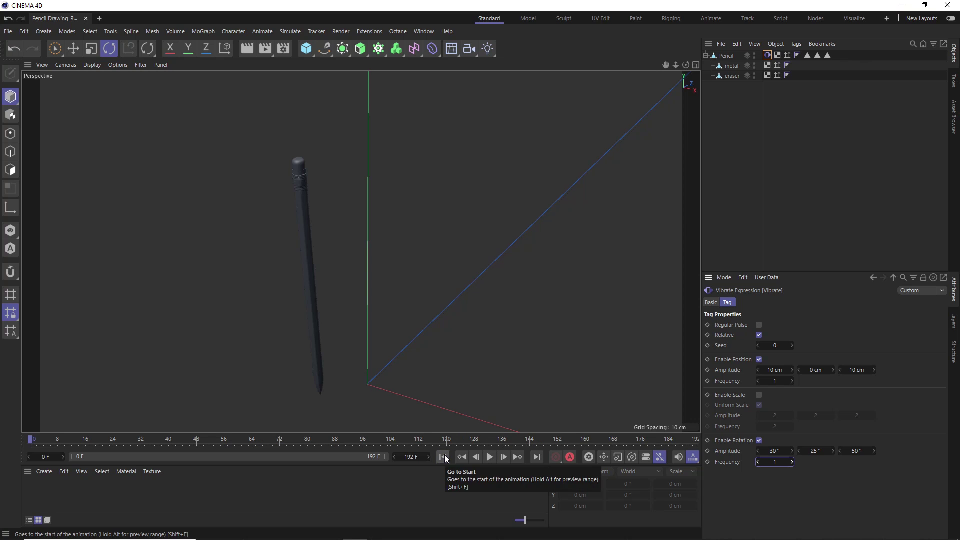
Select the single point at the Pencil's tip with Live Selection in point mode and store it as a point selection
left_click(727, 57)
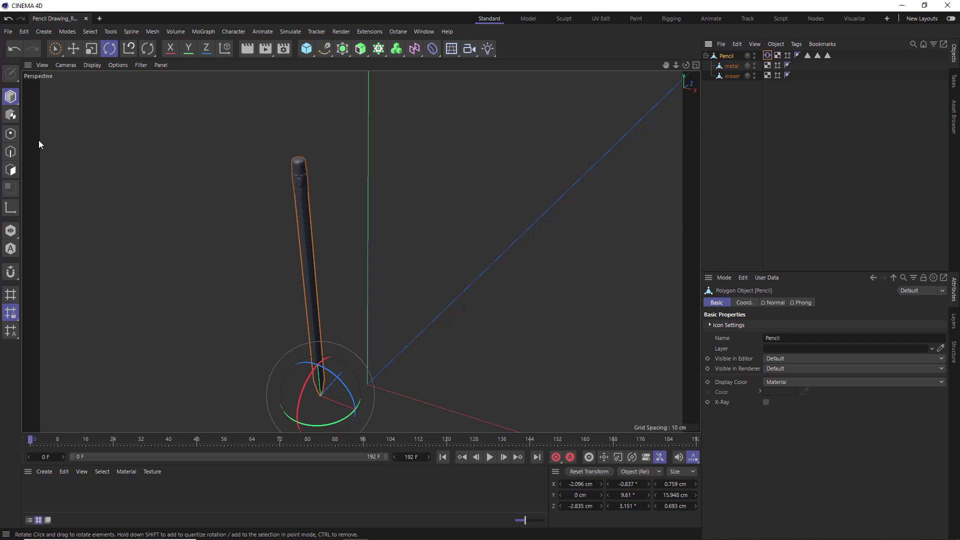
left_click(16, 136)
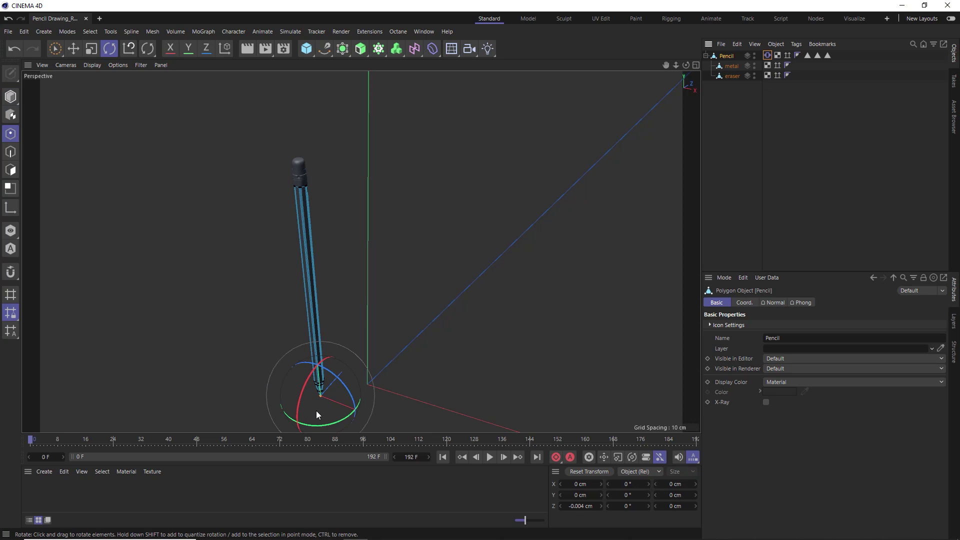
mouse_move(317, 414)
right_mouse_down("alt")
mouse_move(316, 396)
mouse_move(351, 345)
mouse_move(353, 357)
right_mouse_up("alt")
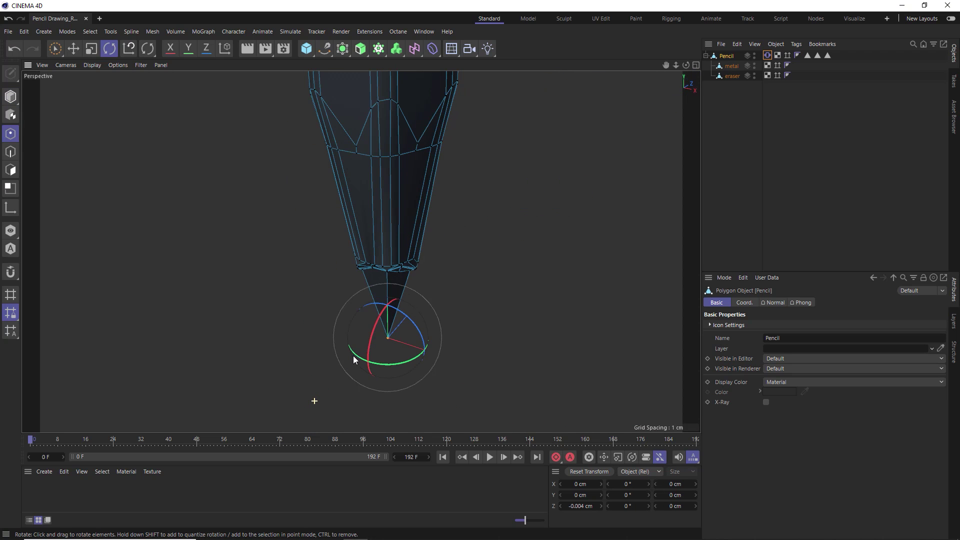
mouse_move(353, 356)
left_mouse_down("alt")
mouse_move(391, 284)
mouse_move(397, 238)
left_mouse_up("alt")
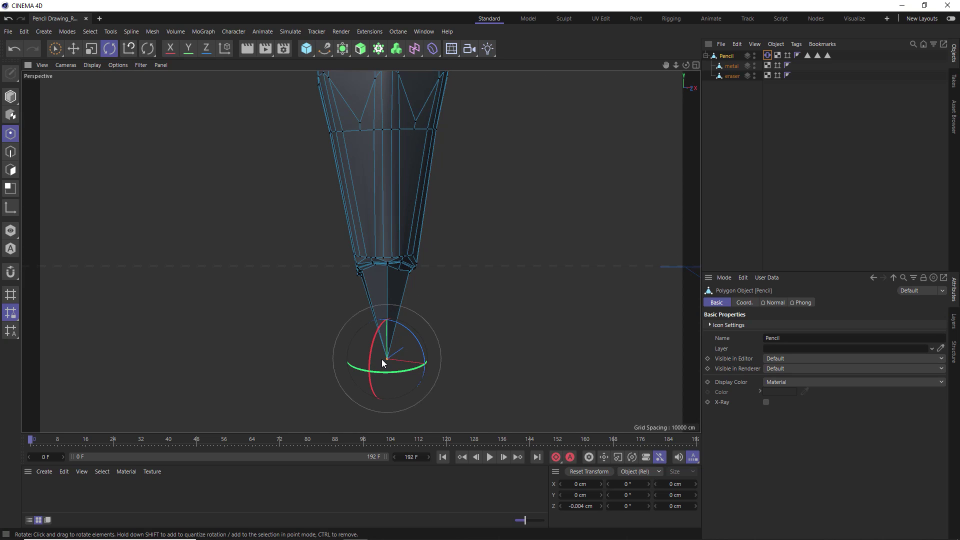
key("9")
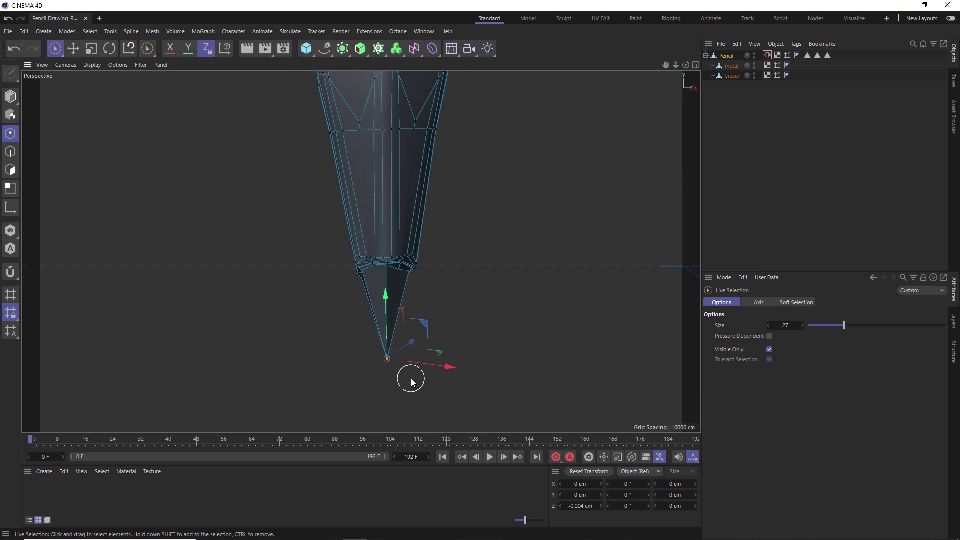
key("shift+c")
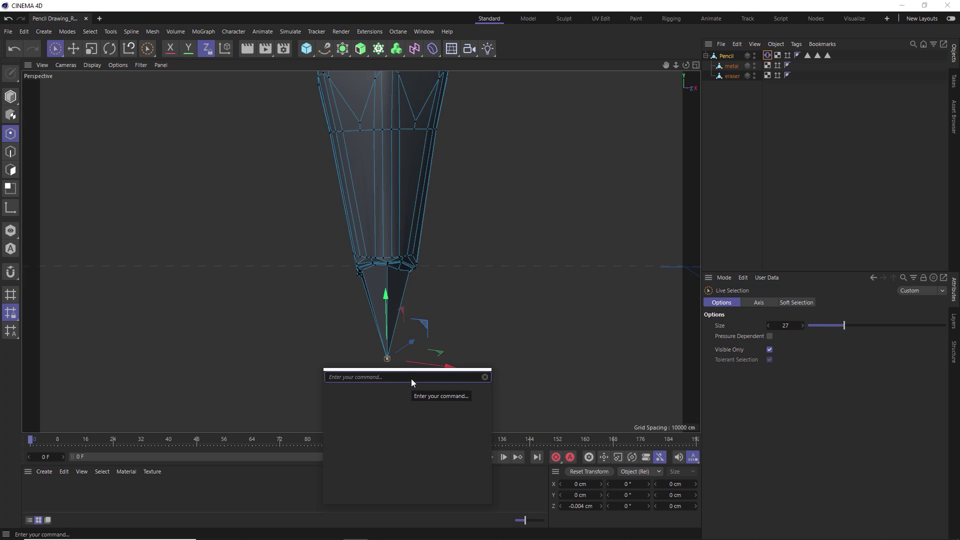
type("store")
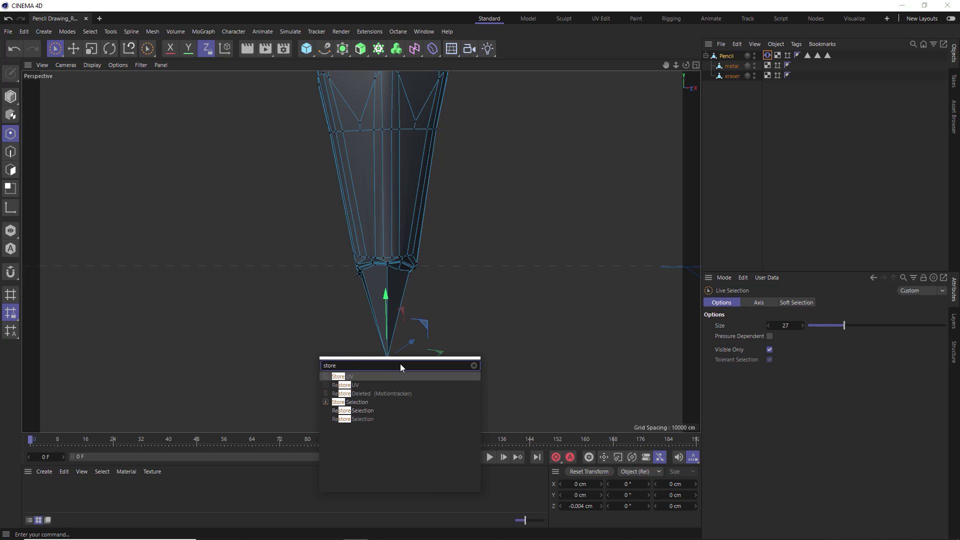
key("Down")
key("Down")
key("Down")
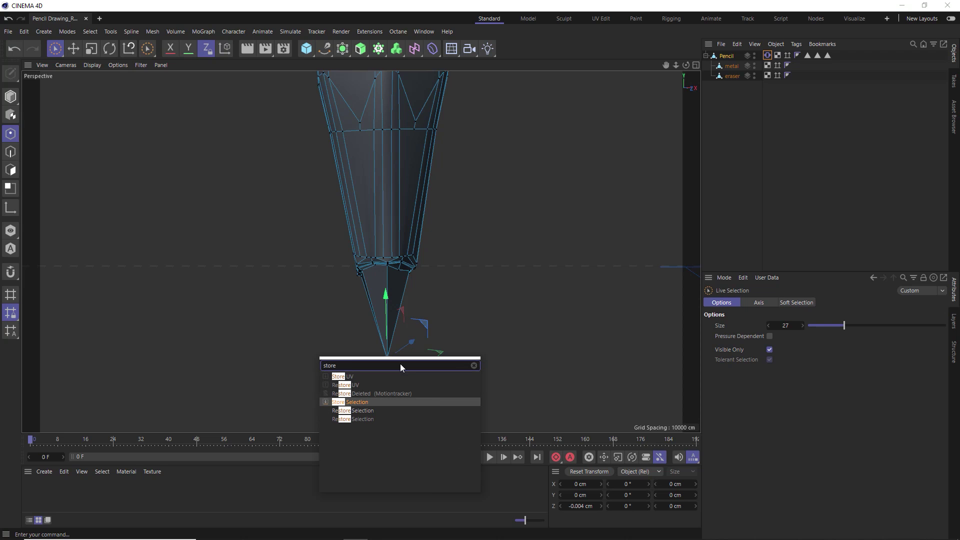
key("Return")
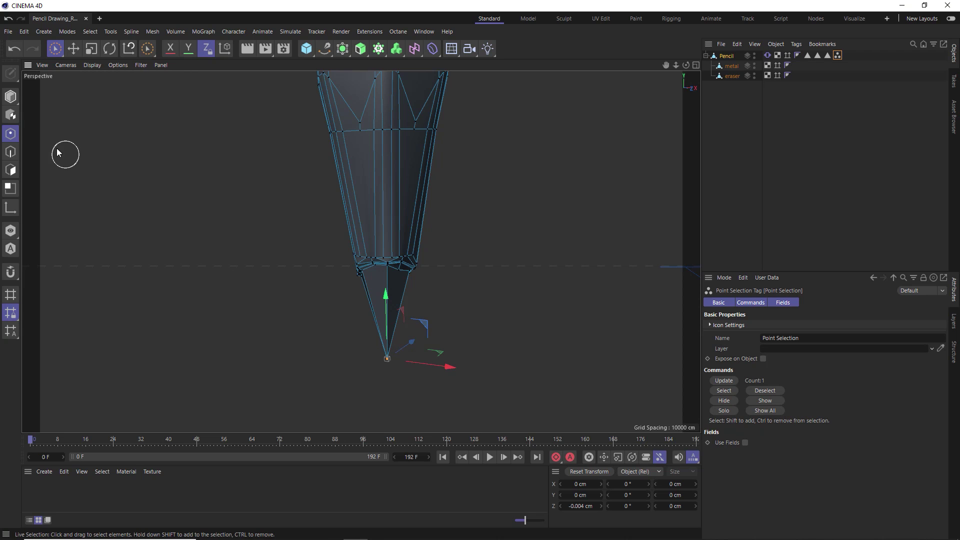
Return to model mode, add a MoGraph Matrix object and set its mode to Object
left_click(11, 98)
scroll(394, 228, "down", 4)
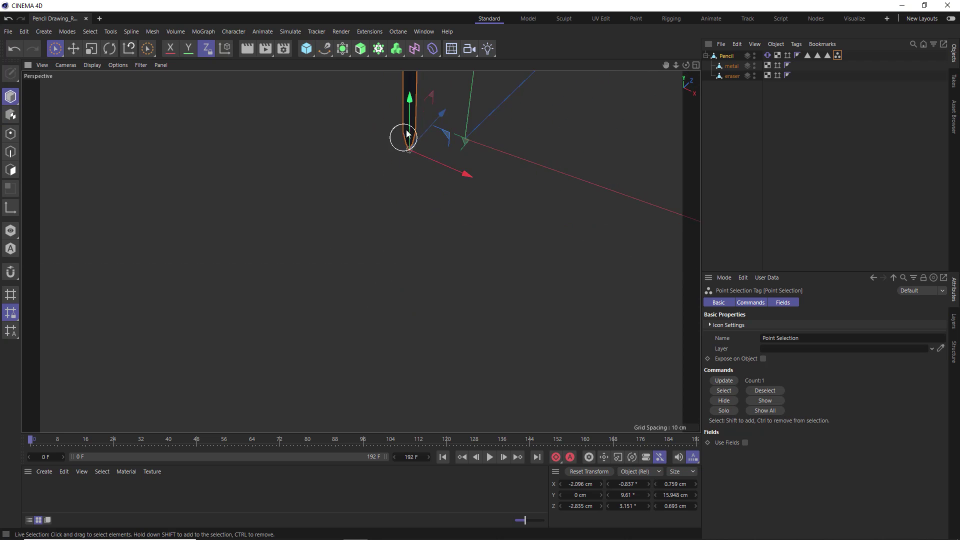
mouse_move(407, 134)
left_mouse_down("alt")
mouse_move(362, 251)
mouse_move(392, 245)
mouse_move(372, 306)
left_mouse_up("alt")
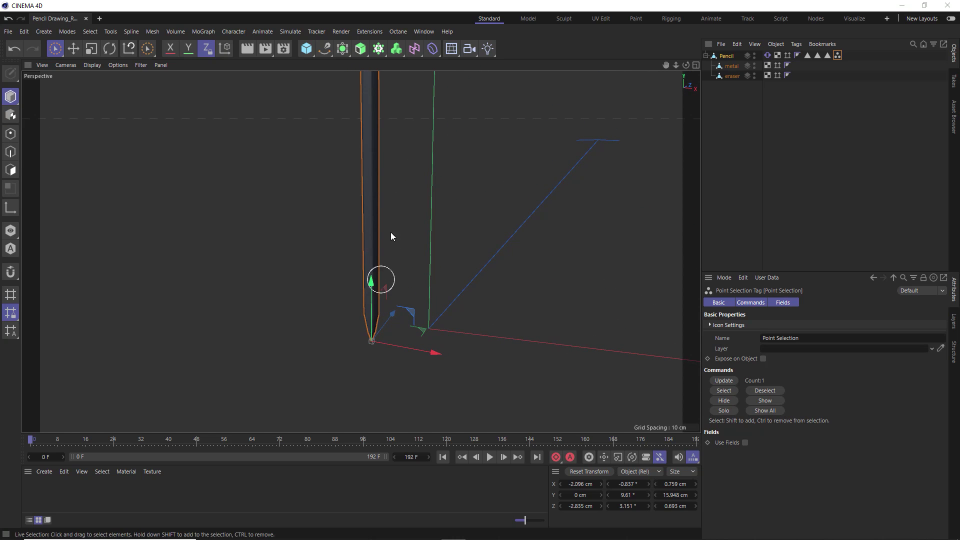
left_click(383, 55)
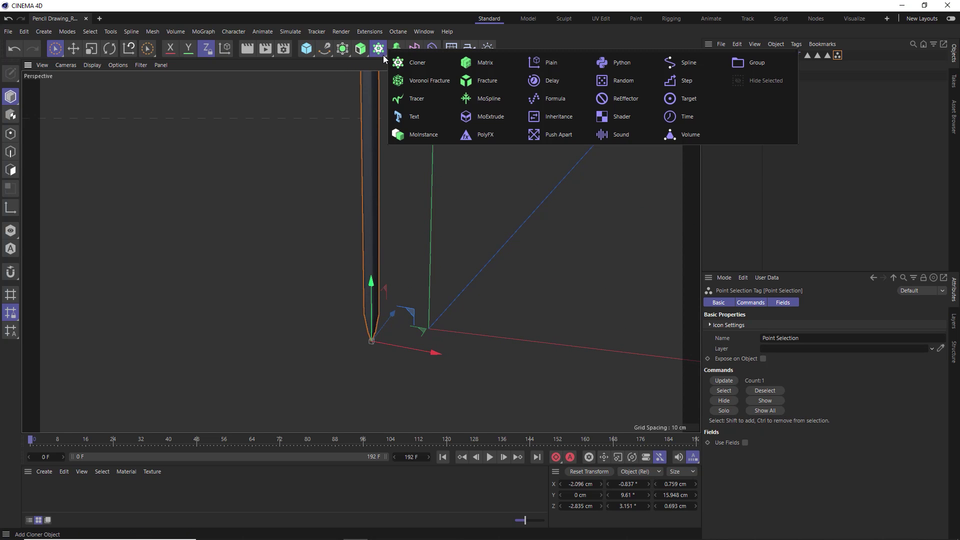
left_click(485, 62)
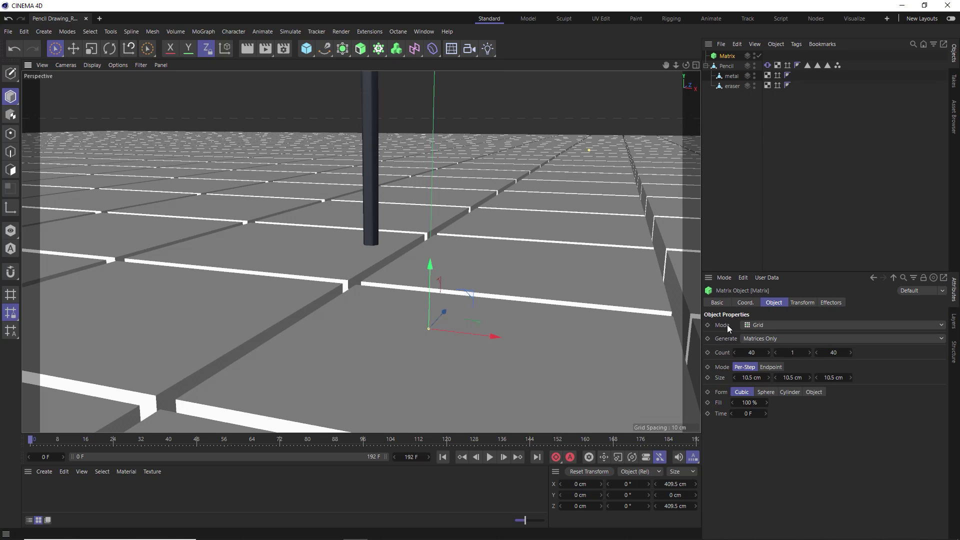
left_click(758, 324)
left_click(758, 335)
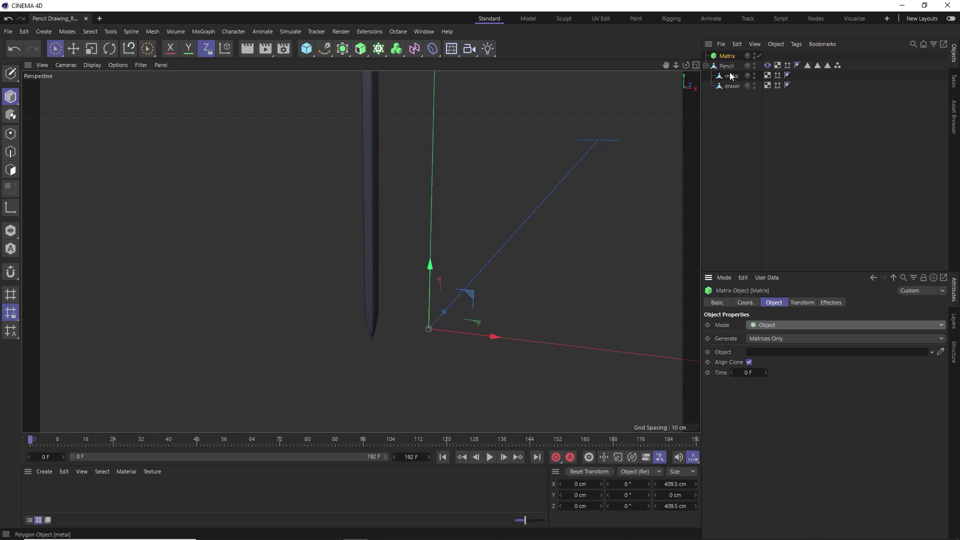
Link the Pencil as the Matrix's object, with Vertex distribution restricted to the tip's stored Point Selection
mouse_move(727, 66)
left_mouse_down()
mouse_move(755, 164)
mouse_move(782, 352)
left_mouse_up()
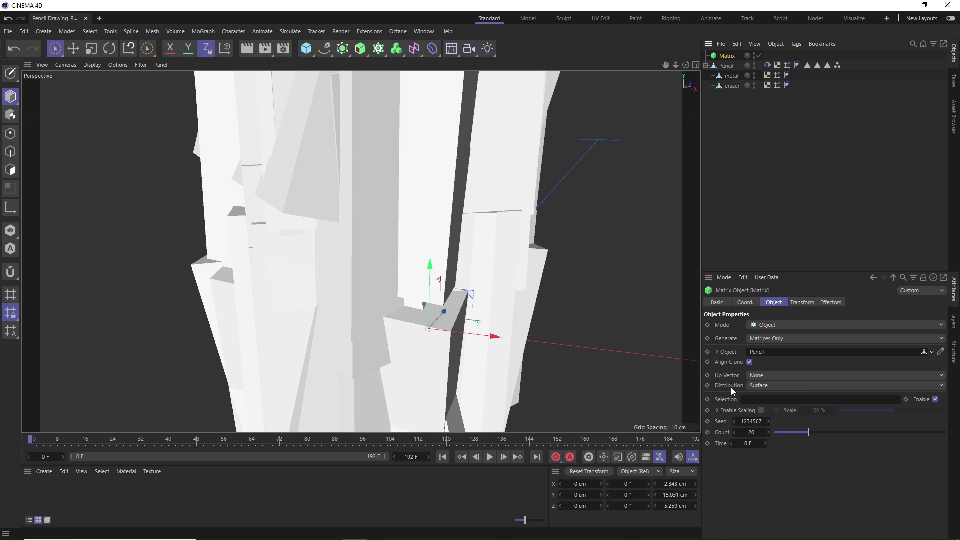
left_click(758, 386)
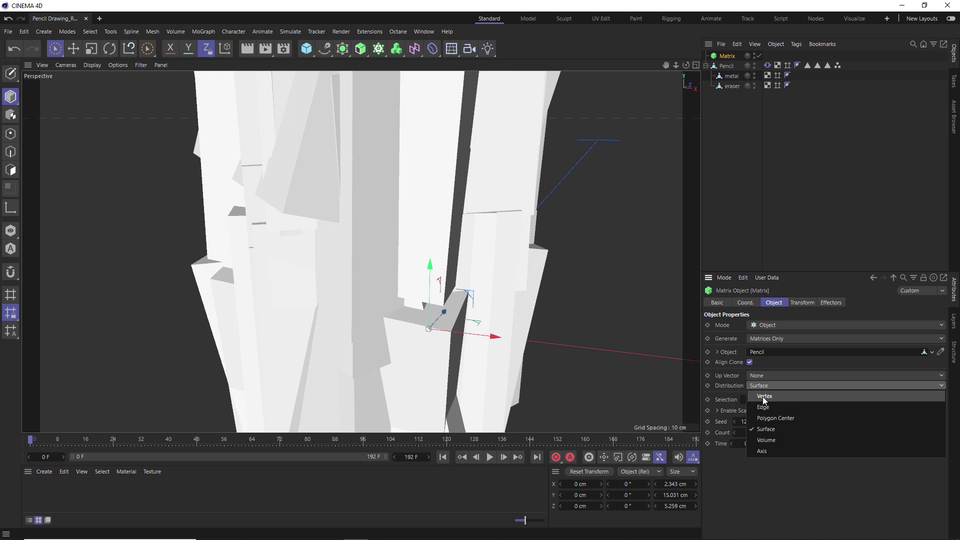
left_click(763, 398)
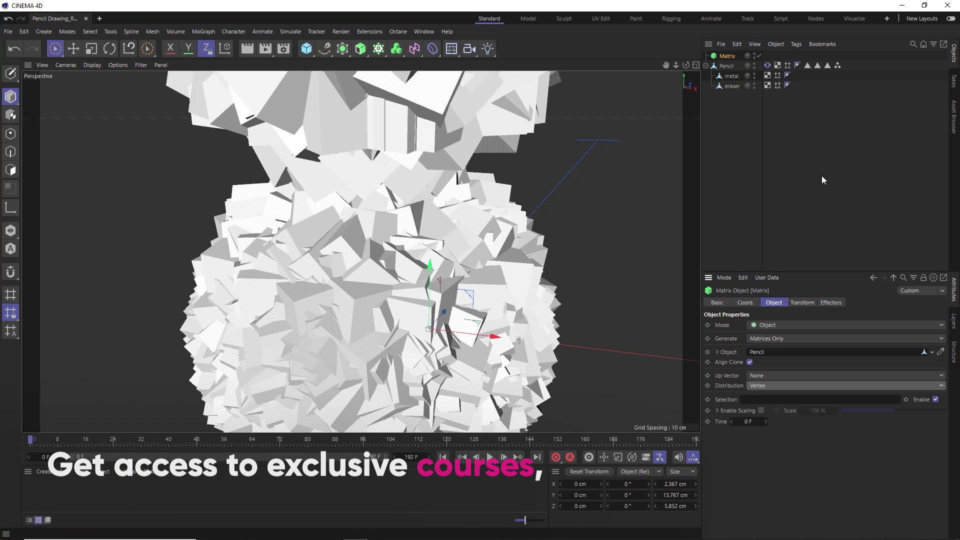
left_click(838, 65)
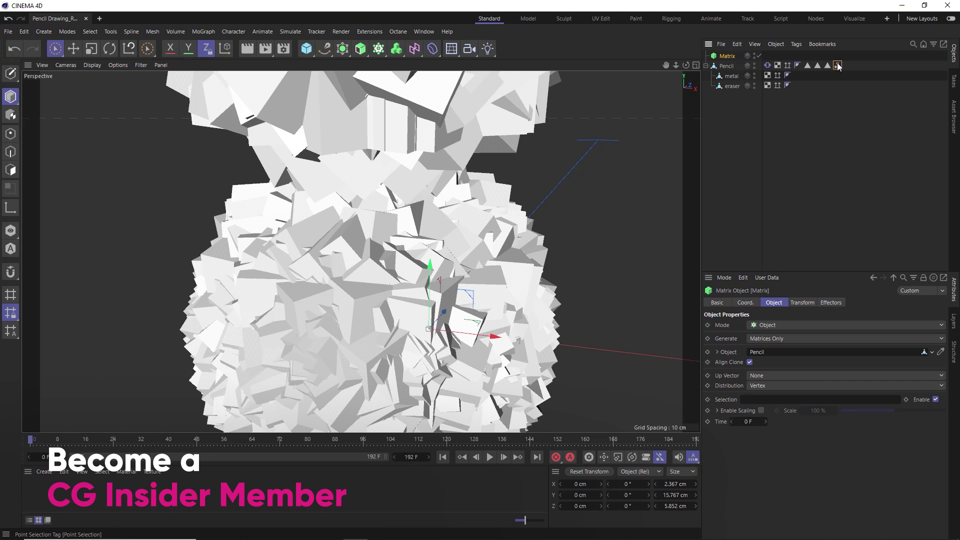
left_click_drag(838, 67, 769, 406)
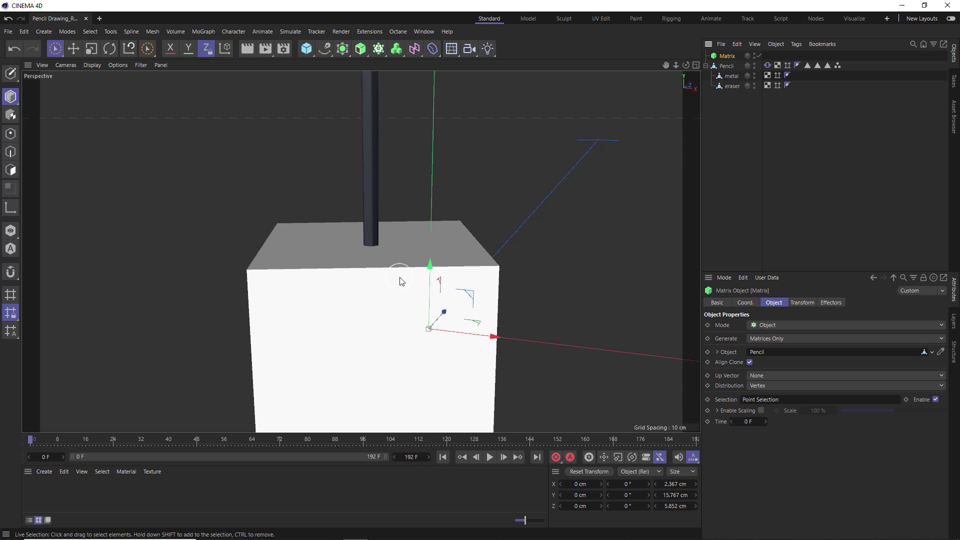
Scale the Matrix clone down to 0.1 on X, Y and Z in its transform settings
left_click(796, 302)
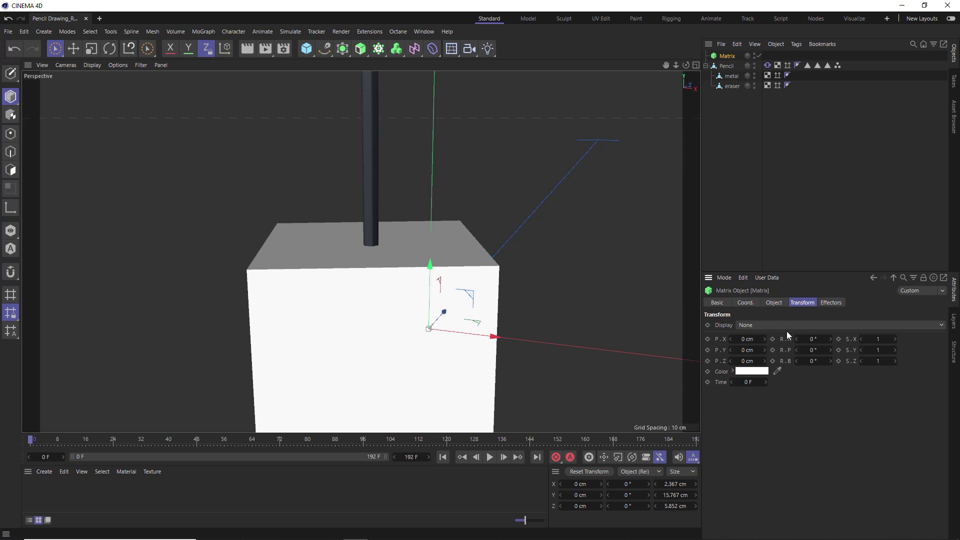
left_click(877, 339)
type("0.1")
left_click(879, 350)
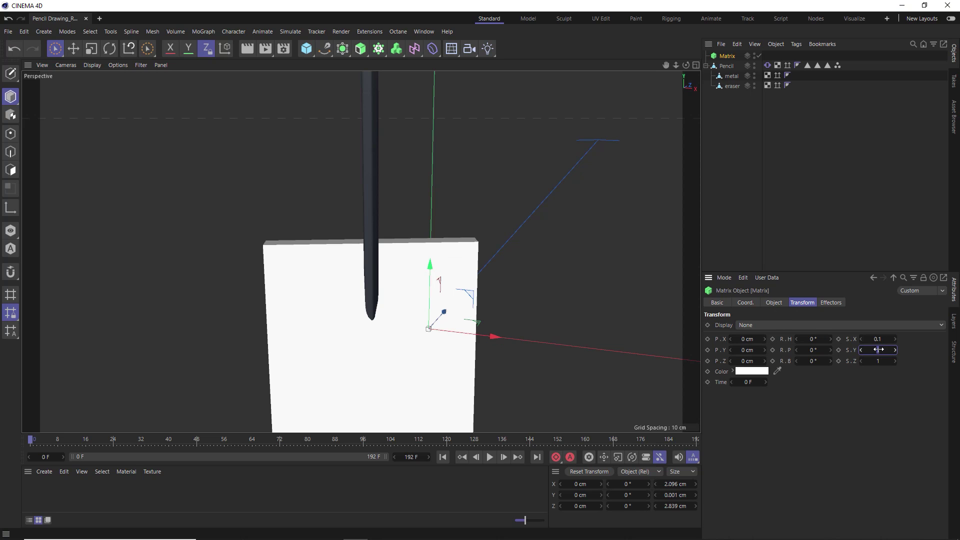
type("0.1")
left_click(880, 361)
type("0.1")
key("Return")
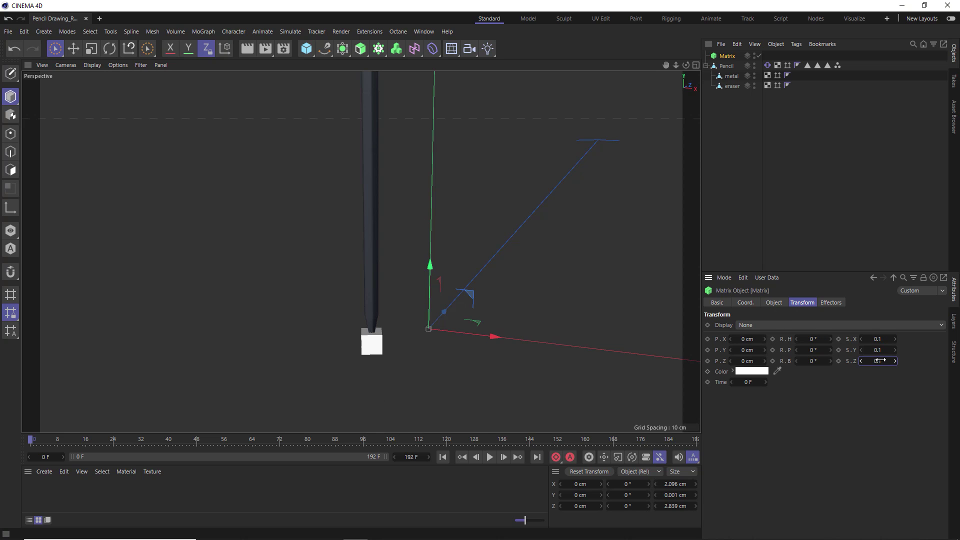
Play the animation to check how the Matrix follows the pencil tip, stop it and return to the first frame
left_click(490, 457)
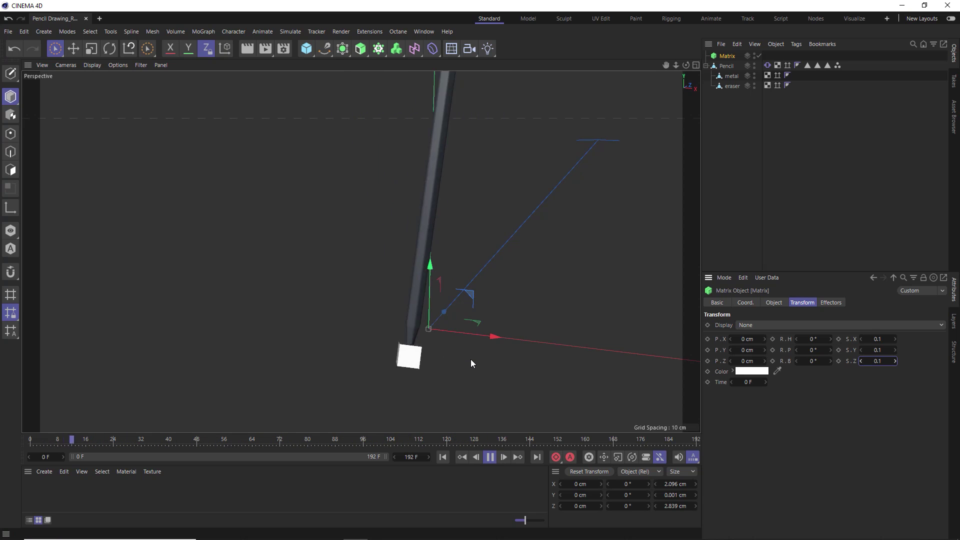
left_click(490, 456)
left_click(442, 457)
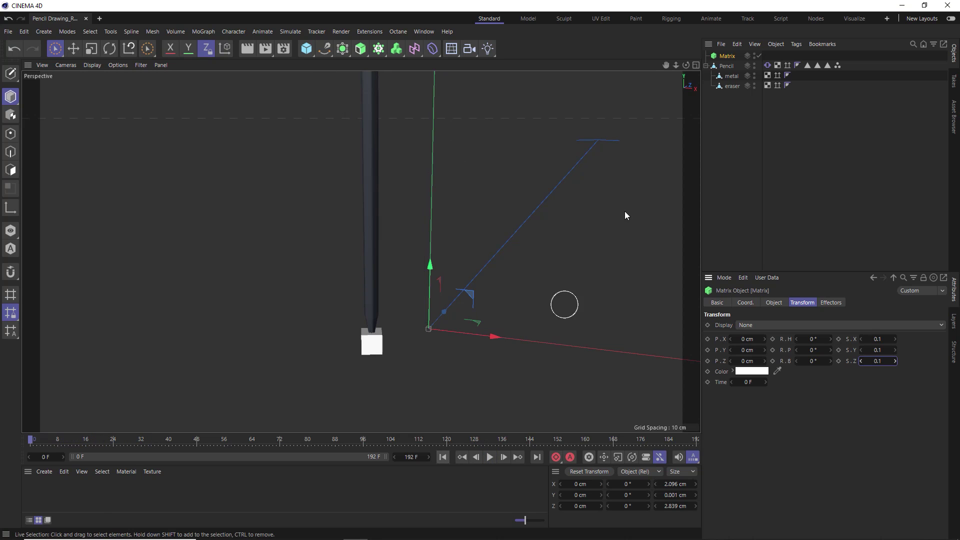
Add a MoGraph Tracer that traces the Matrix, and hide the Matrix object
left_click(377, 49)
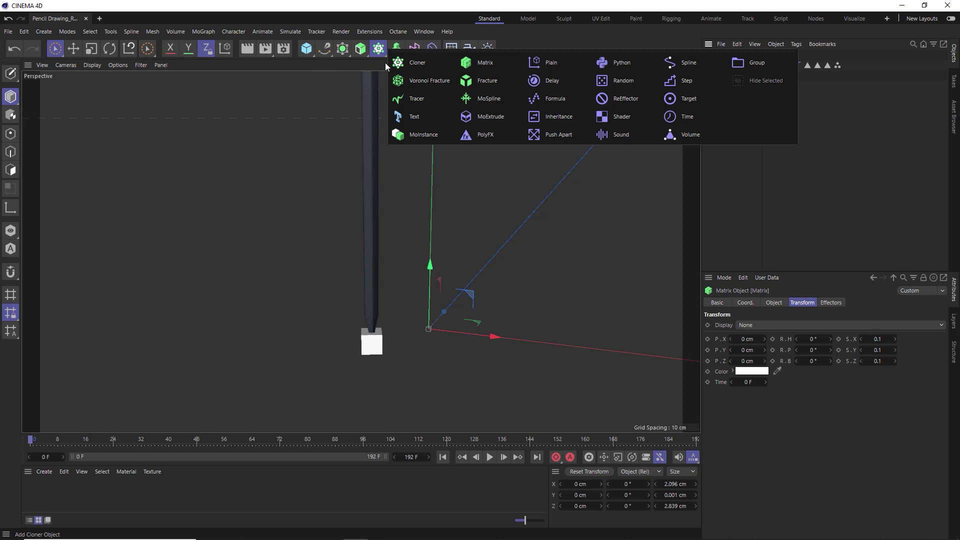
left_click(421, 105)
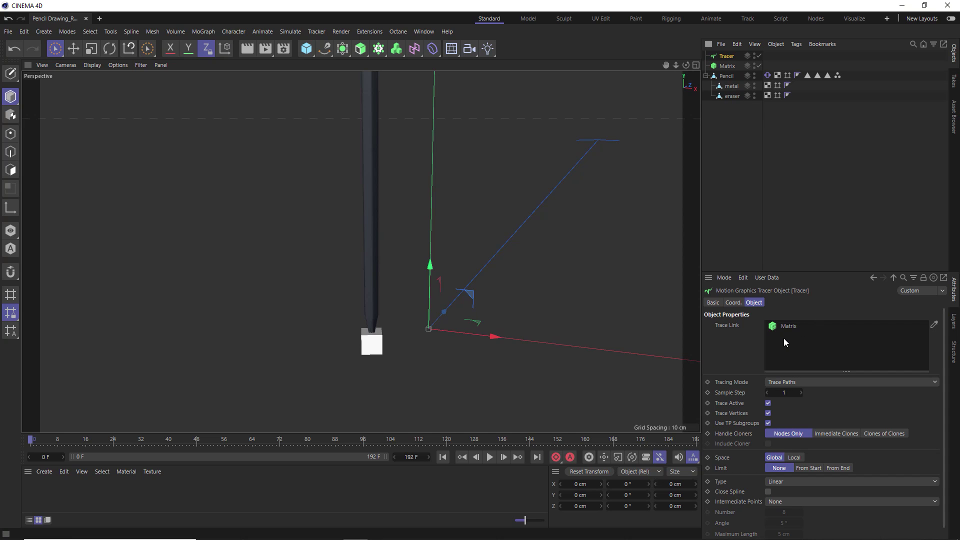
left_click(755, 67)
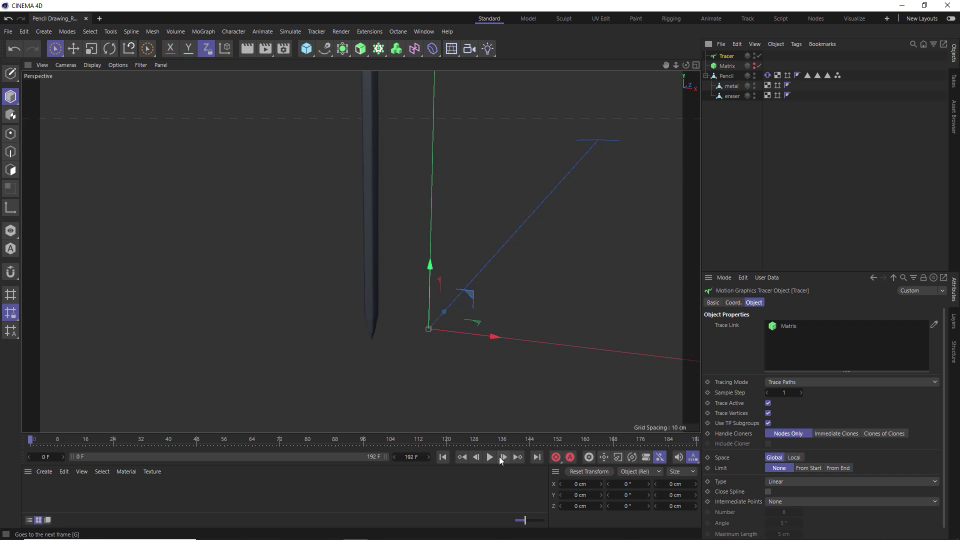
Play the animation to draw the Tracer's path, stop it and examine the smoothness of the line near the pencil tip
left_click(492, 458)
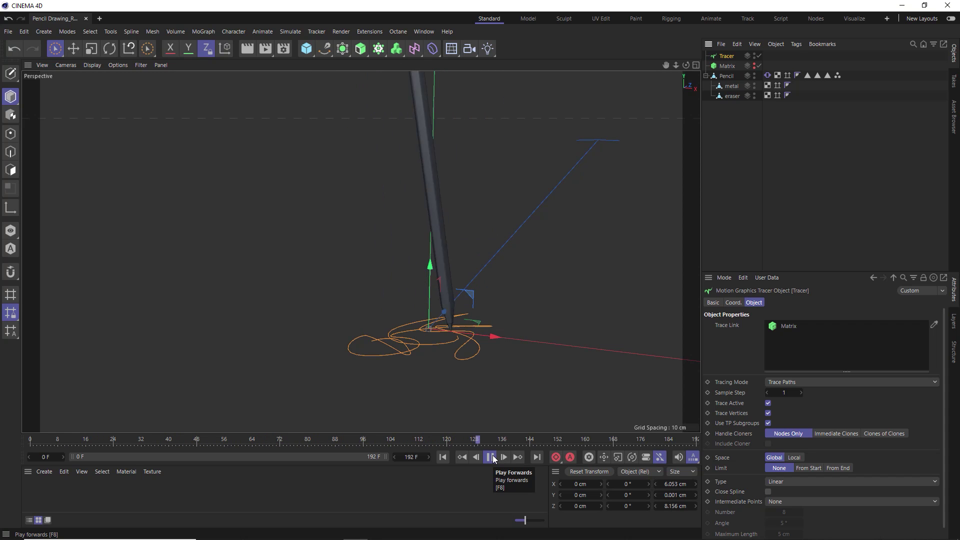
left_click(493, 457)
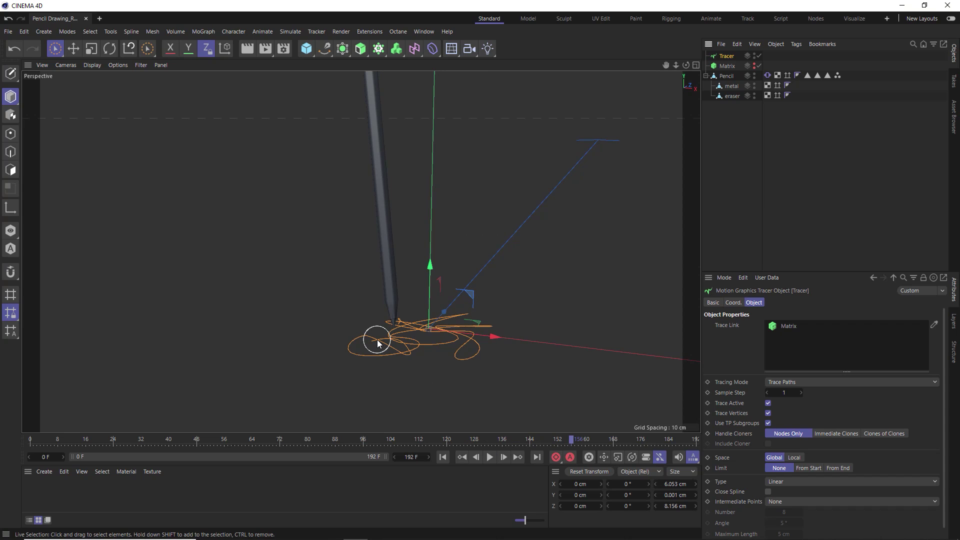
scroll(377, 340, "up", 10)
scroll(346, 358, "up", 6)
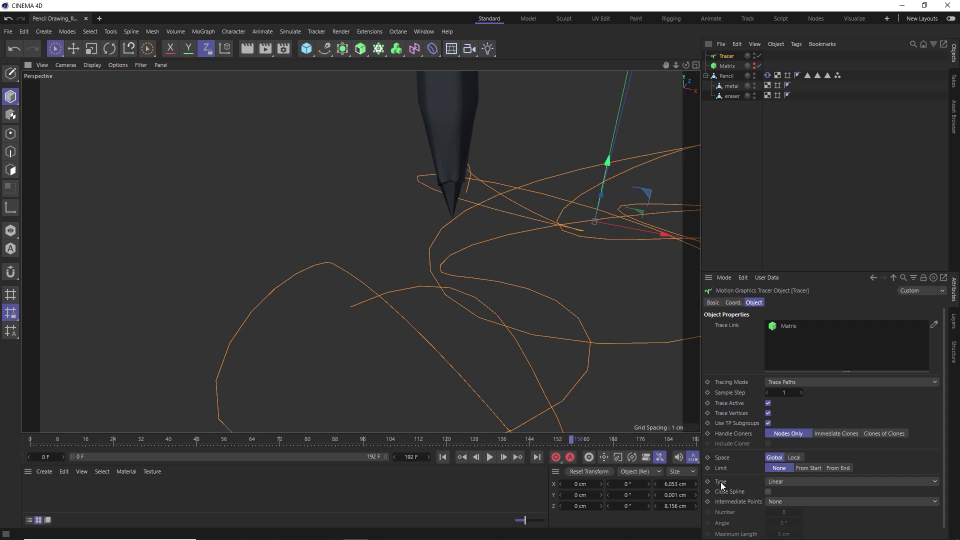
Smooth the Tracer's path by setting its type to B-Spline and its intermediate points to Adaptive
left_click(773, 483)
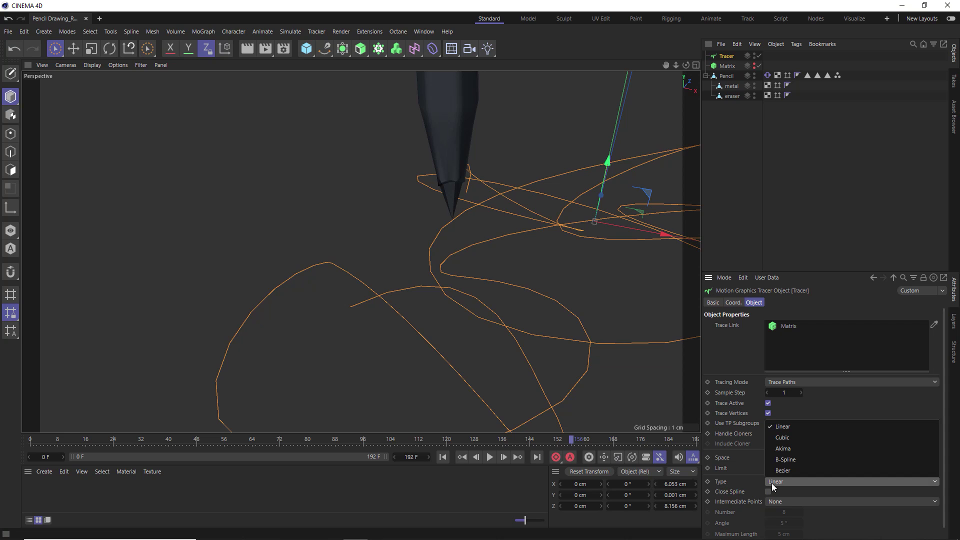
left_click(777, 460)
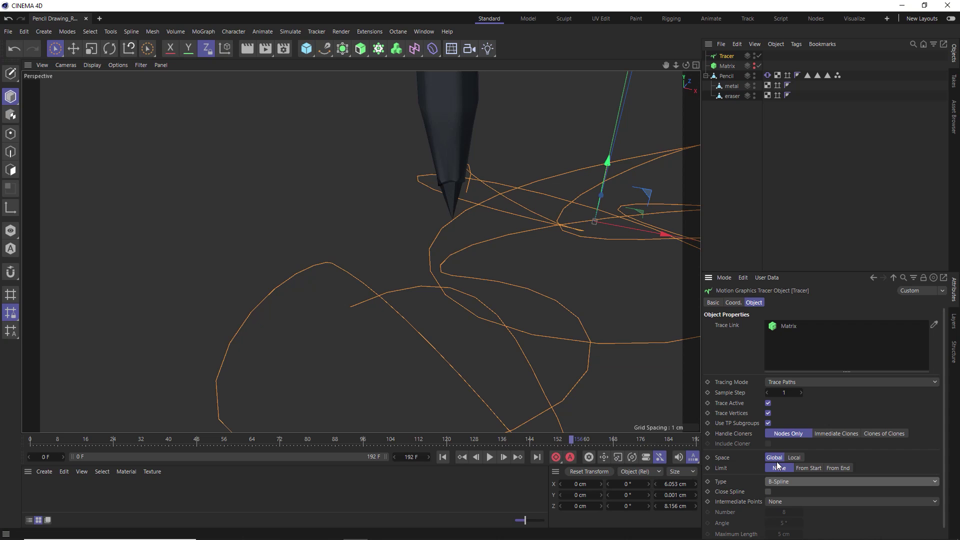
left_click(776, 502)
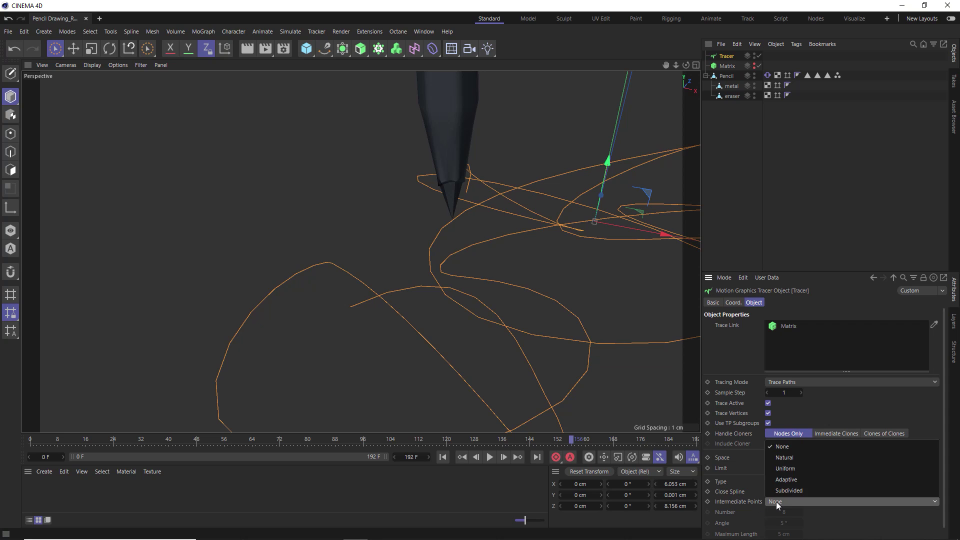
left_click(784, 481)
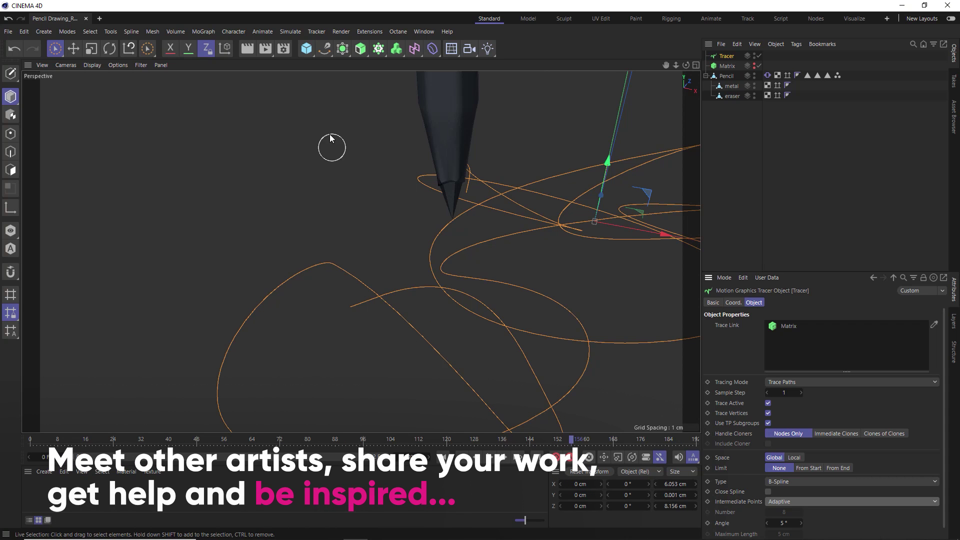
Add a Rectangle spline as the line's profile and set its width and height to 0.01 cm
left_click(328, 46)
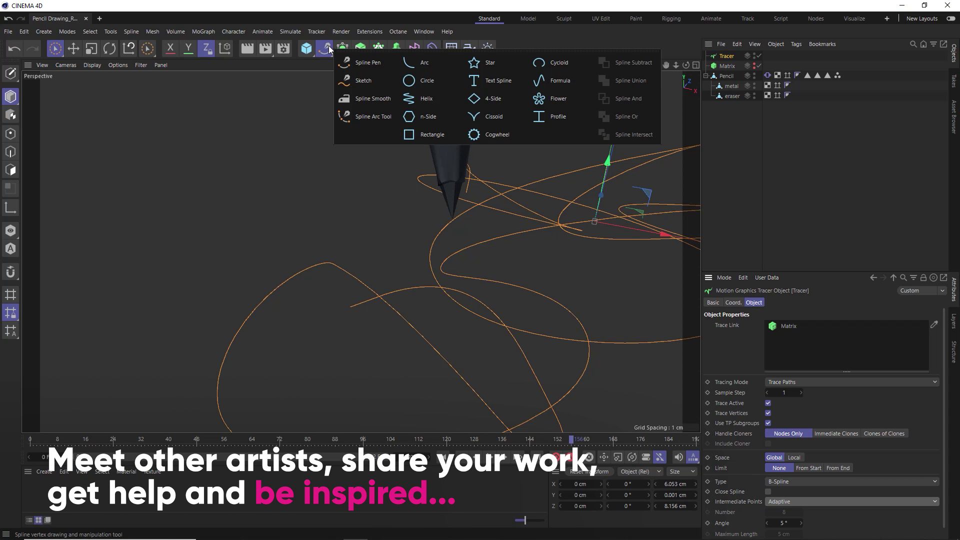
left_click(428, 136)
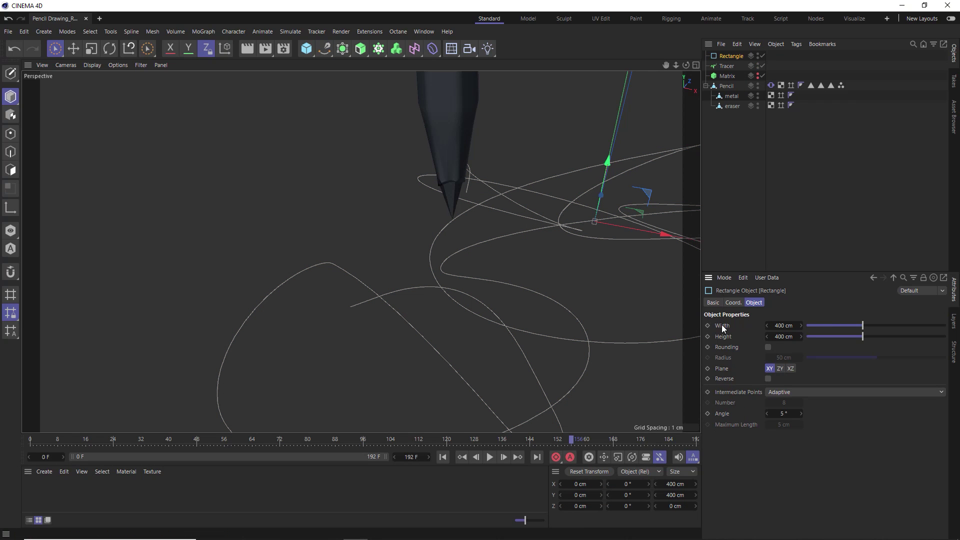
double_click(772, 326)
type("0.01")
key("Return")
mouse_move(585, 227)
left_mouse_down("alt")
mouse_move(641, 220)
mouse_move(598, 238)
left_mouse_up("alt")
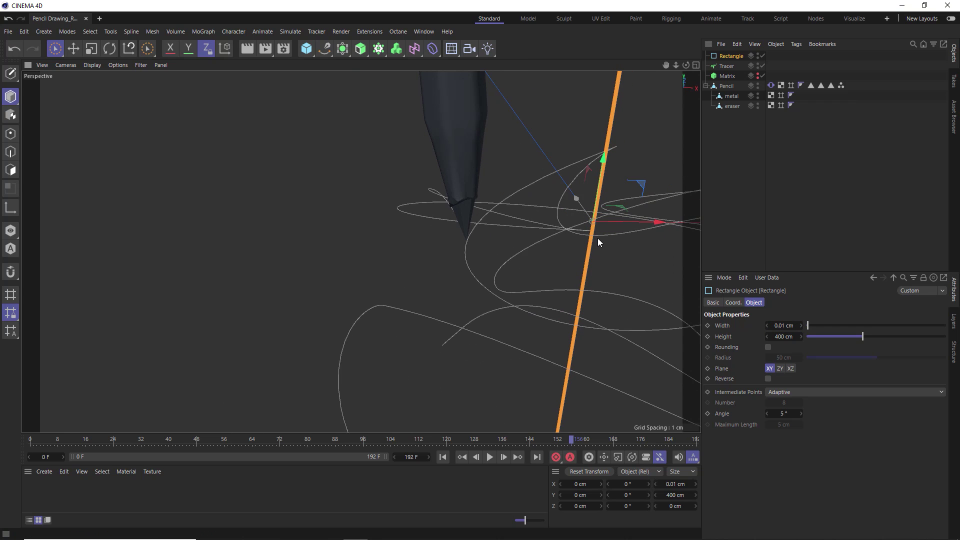
double_click(774, 336)
type("0.01")
key("Return")
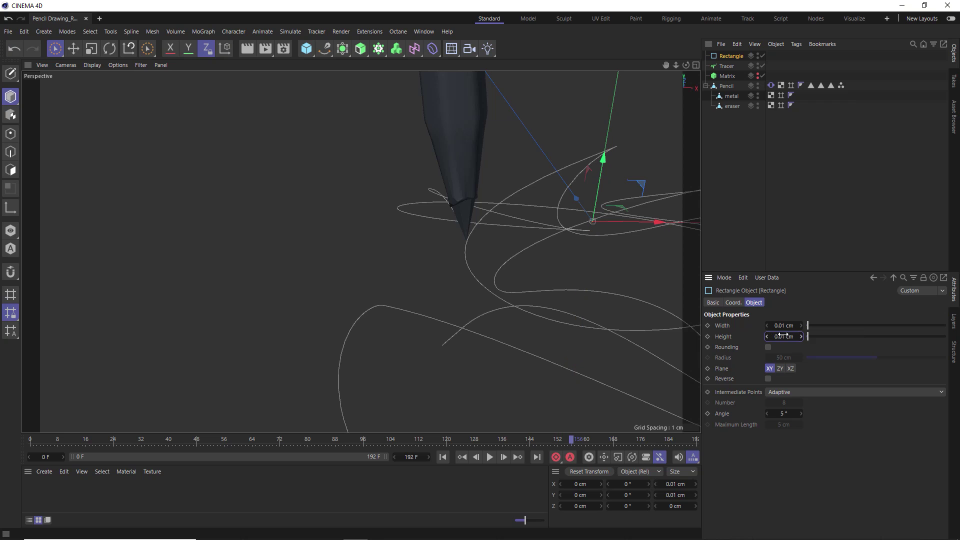
Add a Sweep as parent of the Rectangle and place the Tracer beneath the Rectangle inside it to give the line thickness
left_click(365, 53)
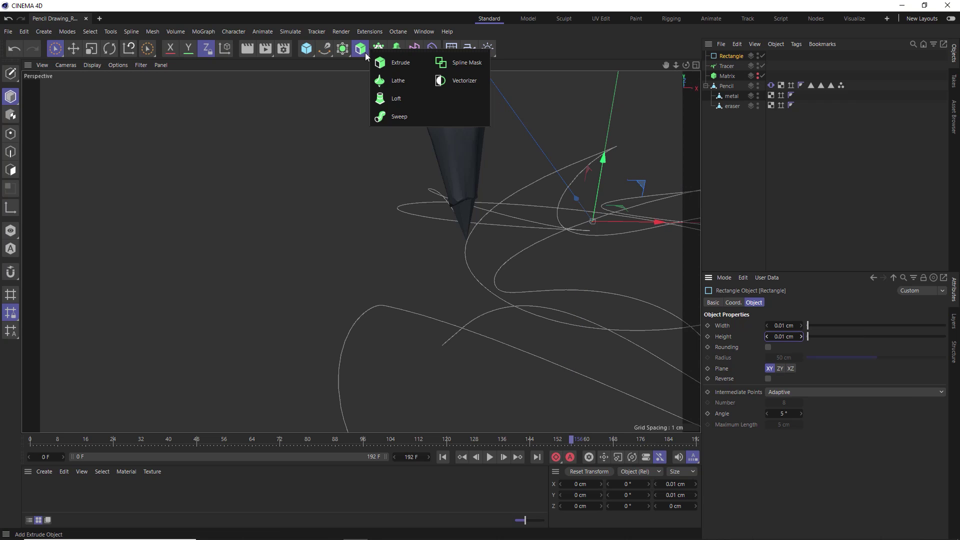
left_click(392, 117, "alt")
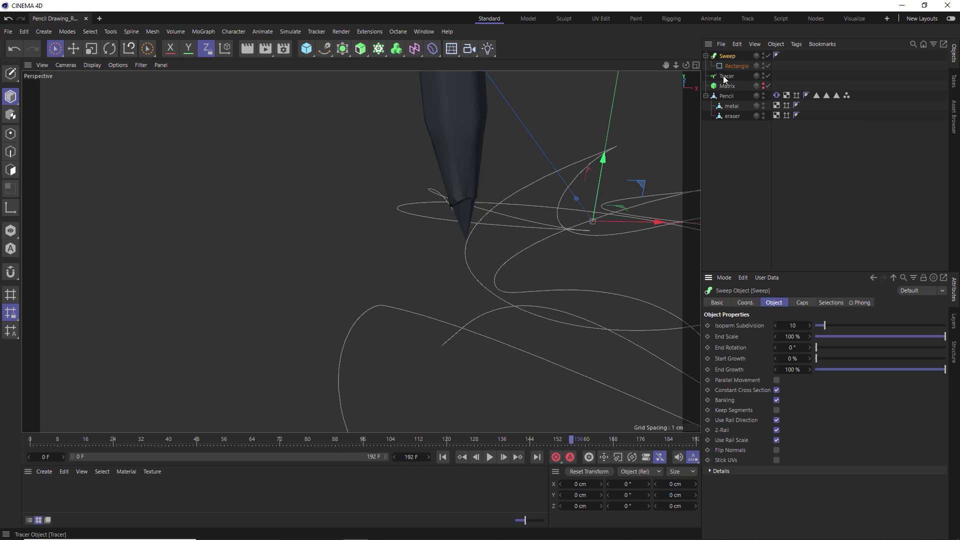
left_click_drag(730, 74, 730, 74)
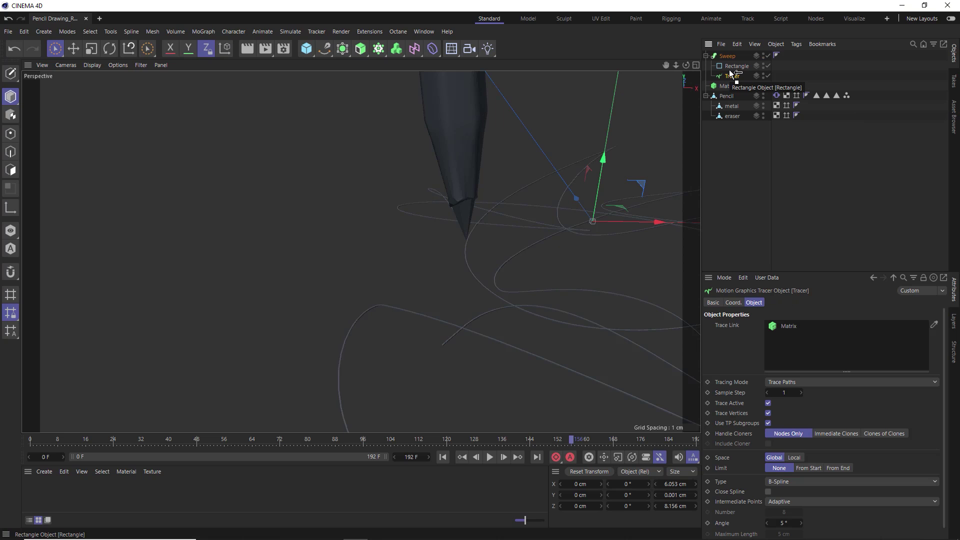
scroll(470, 251, "up", 6)
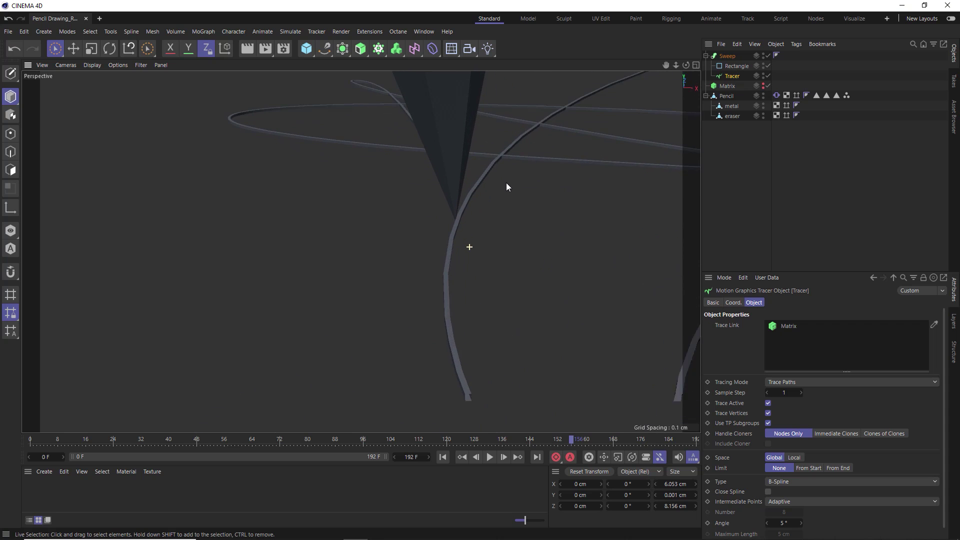
mouse_move(479, 227)
left_mouse_down("alt")
mouse_move(518, 225)
mouse_move(481, 228)
mouse_move(491, 194)
mouse_move(492, 213)
left_mouse_up("alt")
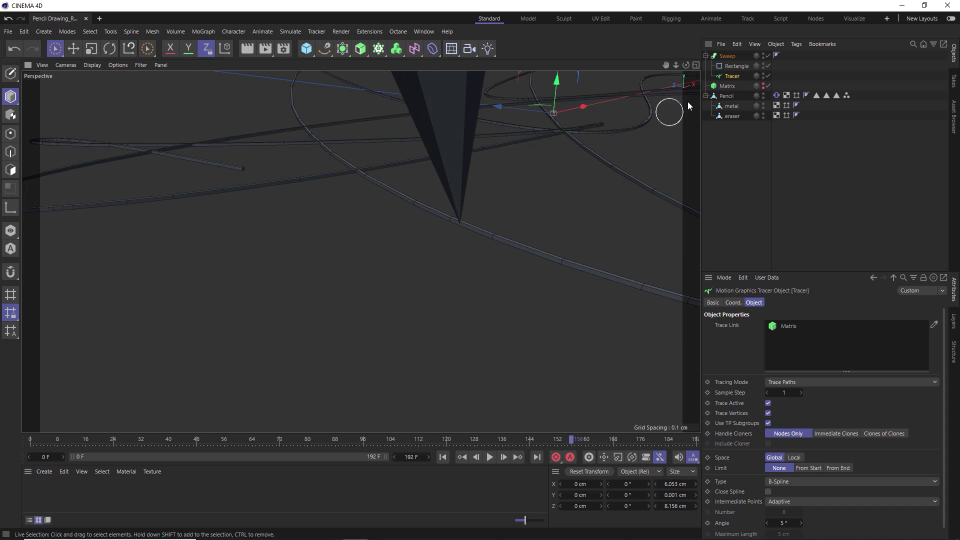
Flatten the swept line by setting the Rectangle's height to 0.001 cm, and check it around the pencil tip
left_click(735, 66)
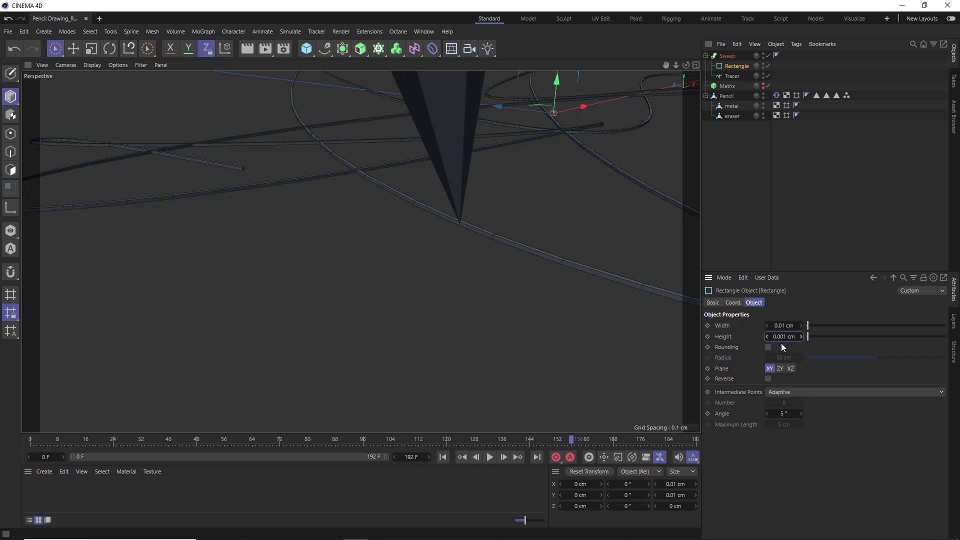
key("Return")
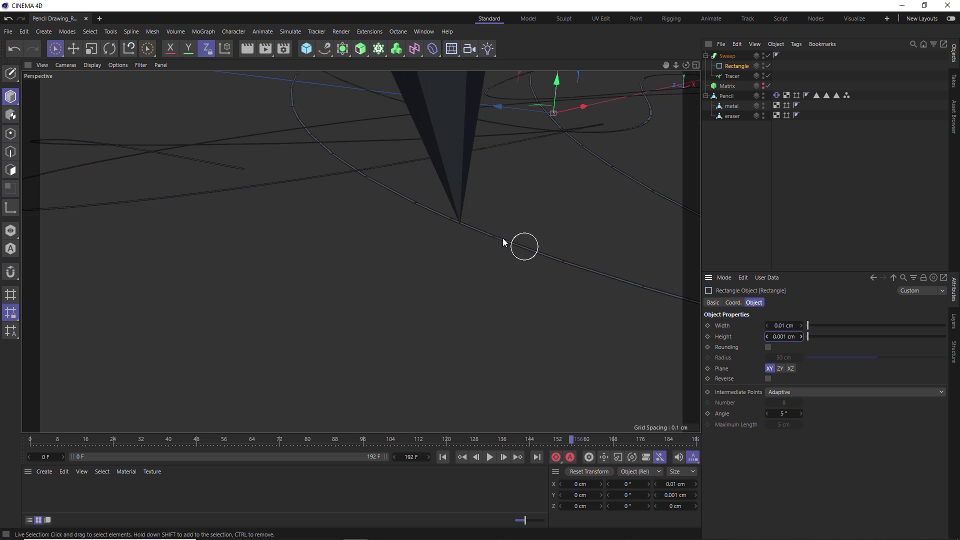
mouse_move(503, 242)
left_mouse_down("alt")
mouse_move(460, 263)
mouse_move(455, 283)
left_mouse_up("alt")
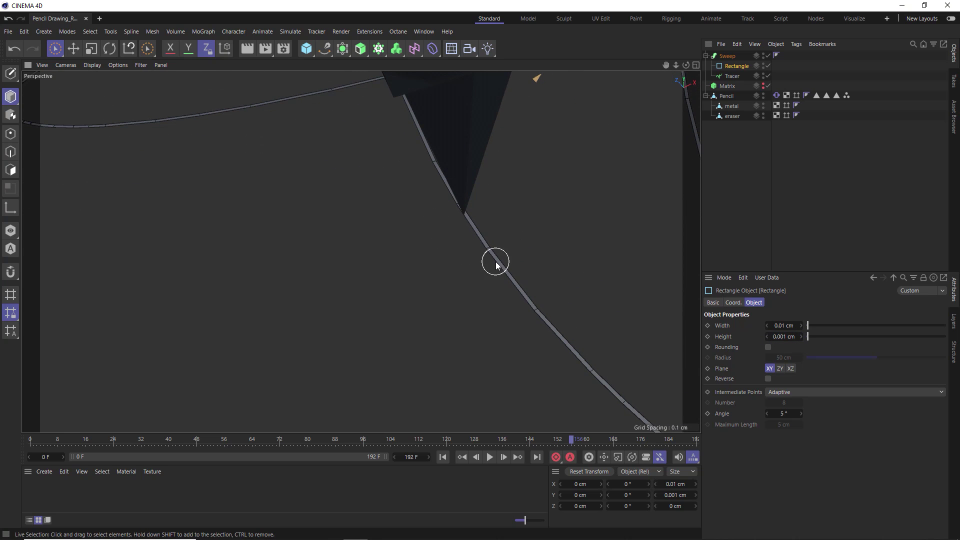
left_click_drag(448, 242, 418, 310, "alt")
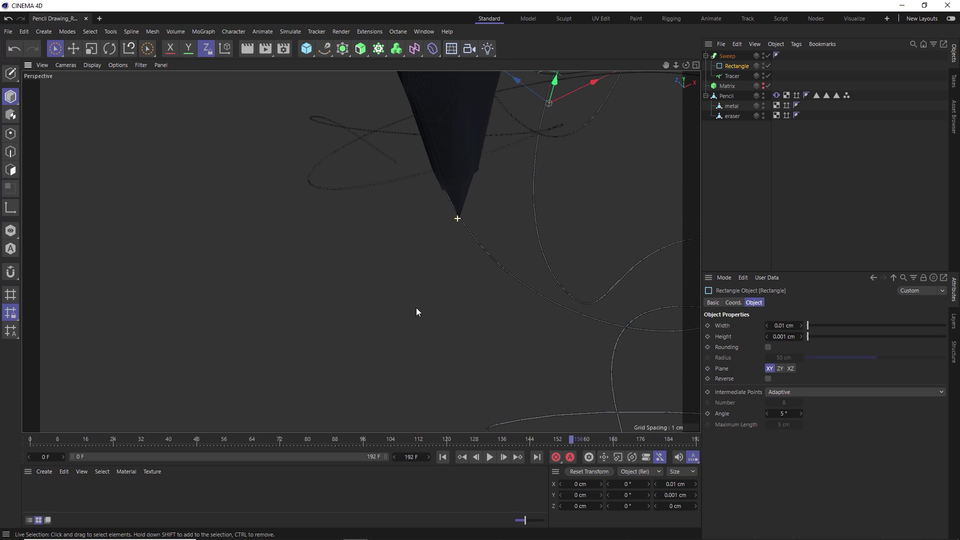
right_click(413, 307)
key("Escape")
scroll(442, 262, "down", 5)
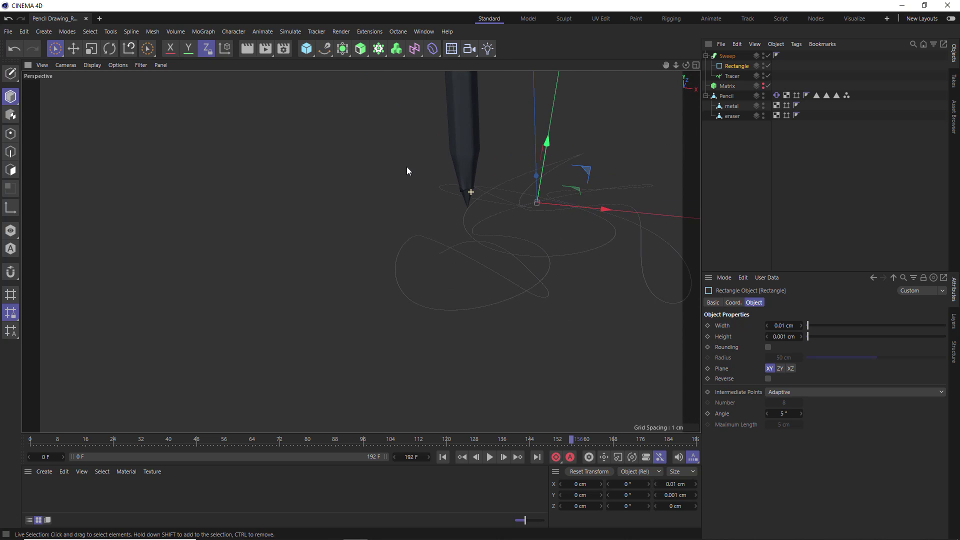
Add a Plane as the drawing surface, then create a new default material and apply it to the Sweep
left_click(311, 53)
left_click(377, 81)
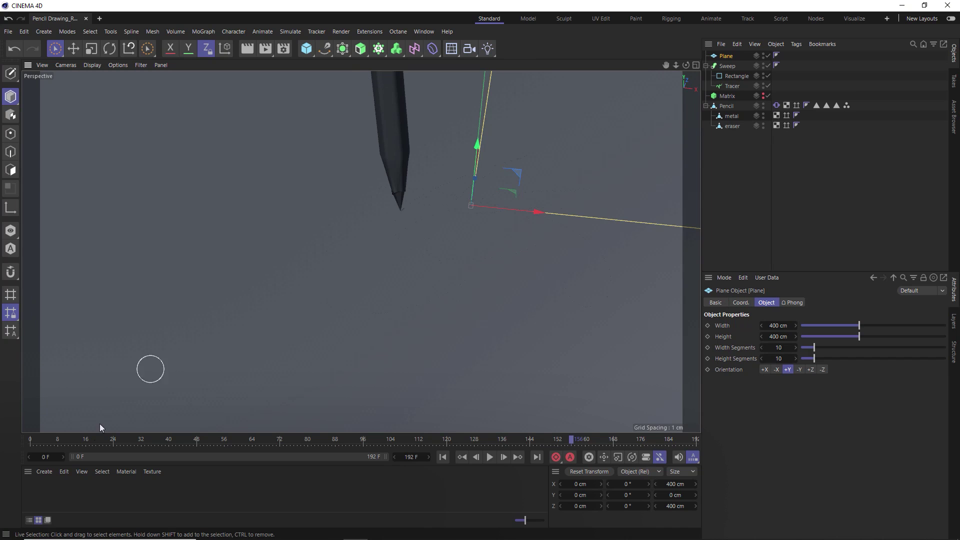
double_click(54, 509)
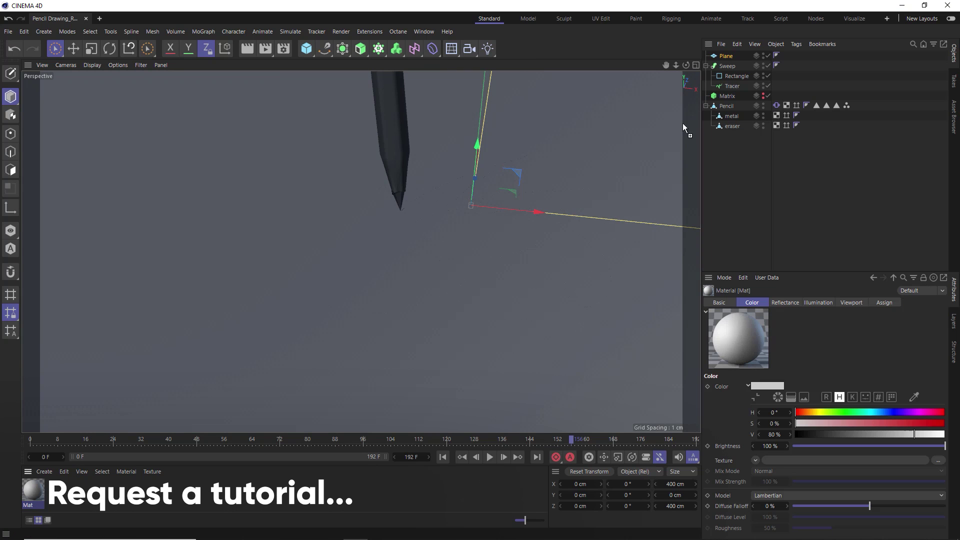
left_click_drag(728, 67, 728, 68)
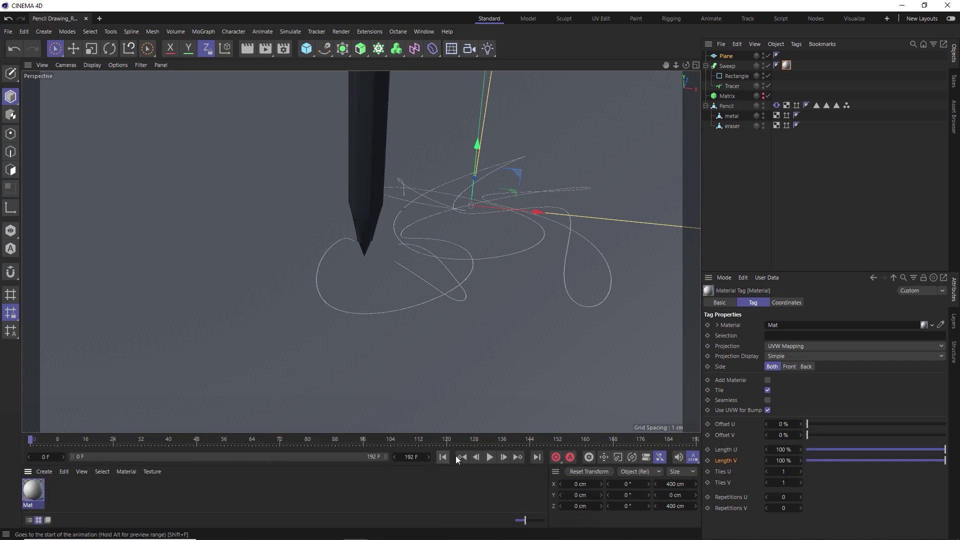
Play the animation, stop it partway and examine the gaps in the swept line against the Plane
left_click(490, 457)
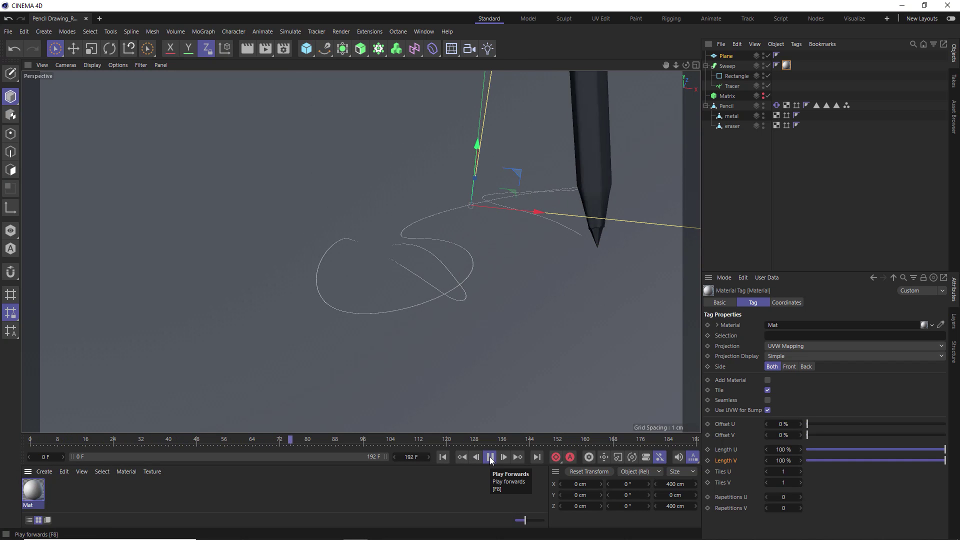
left_click(491, 457)
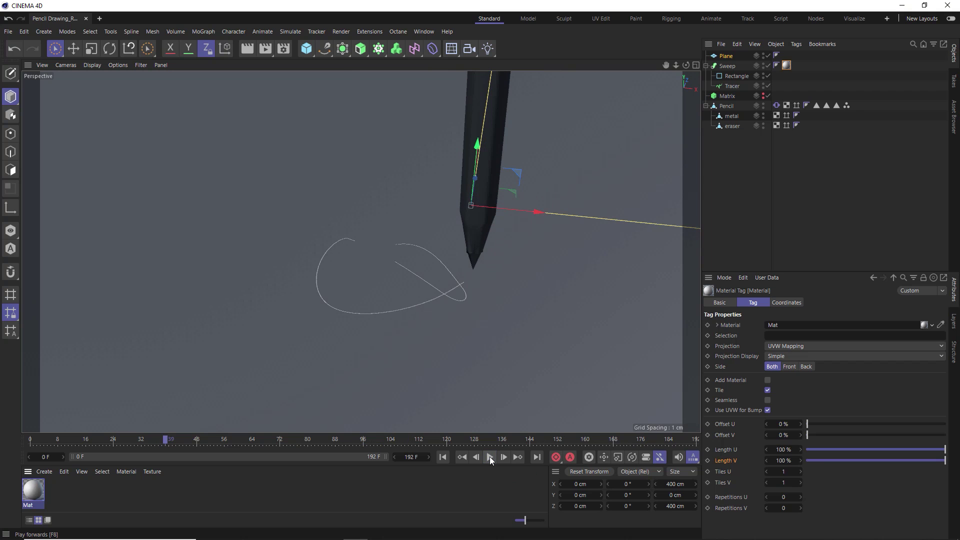
scroll(361, 263, "up", 8)
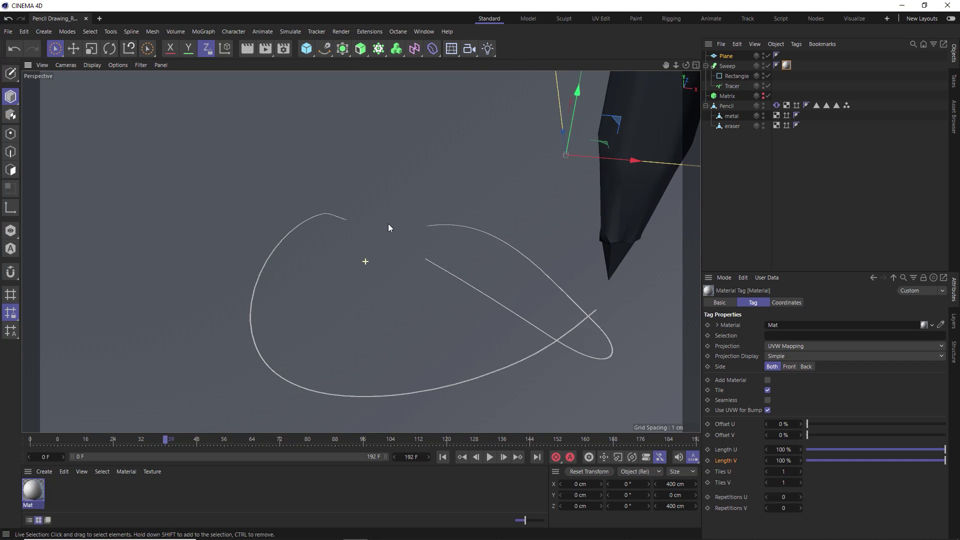
scroll(598, 215, "down", 5)
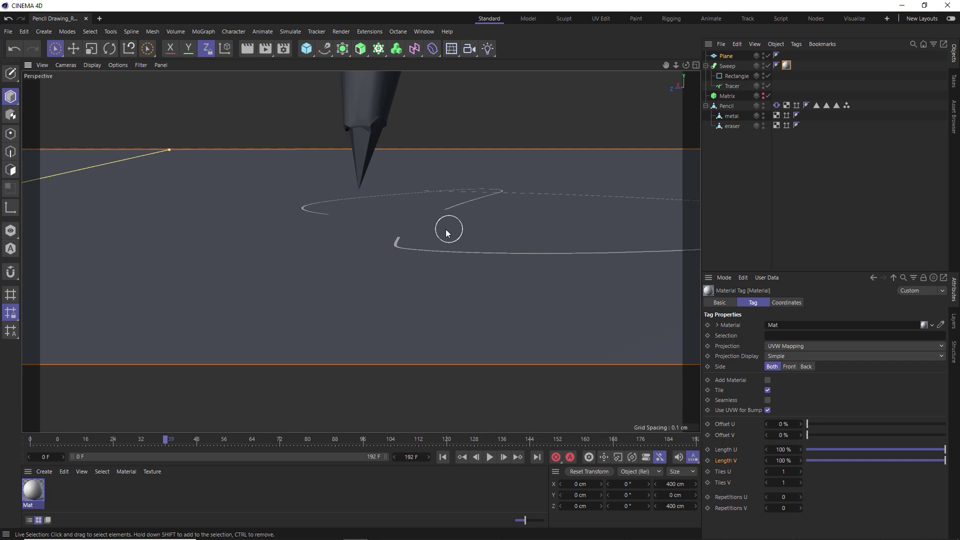
scroll(435, 250, "up", 6)
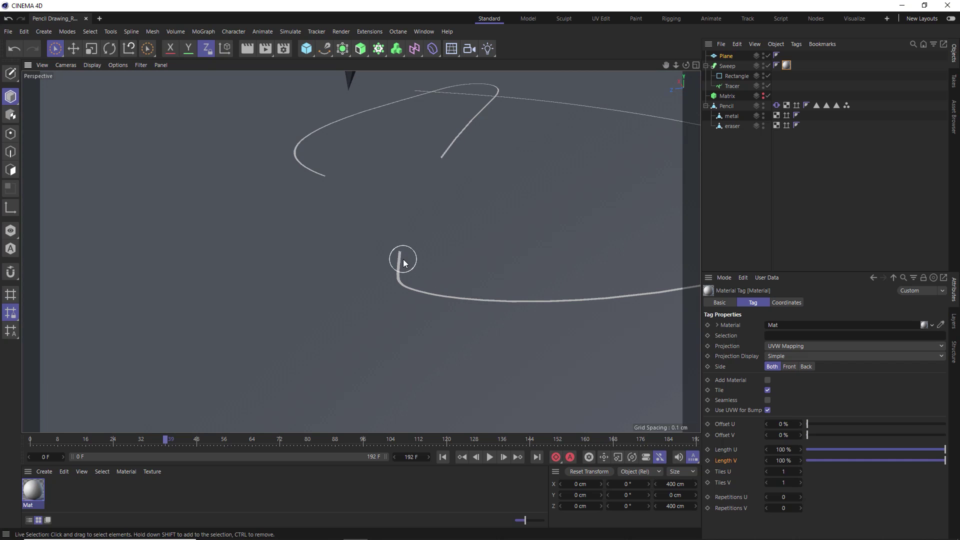
left_click(381, 189)
scroll(373, 339, "down", 6)
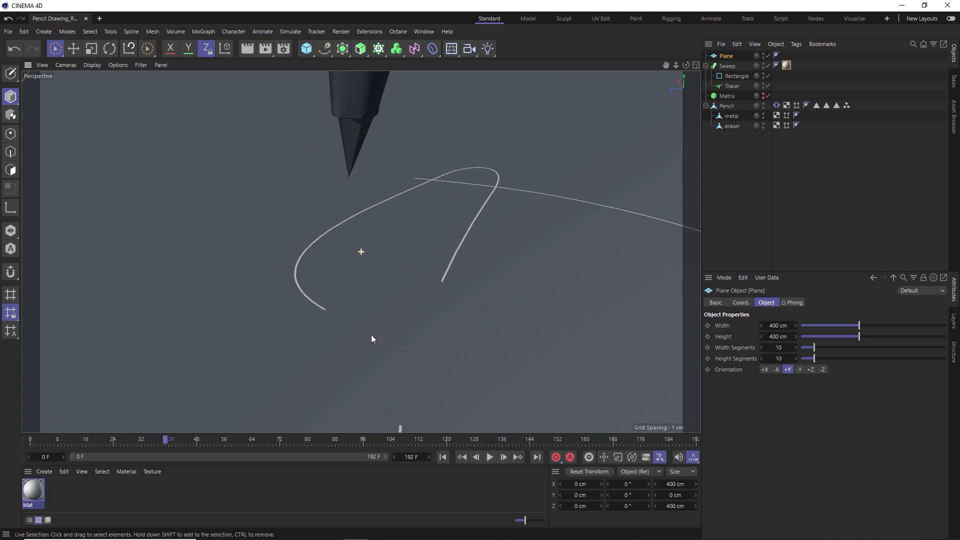